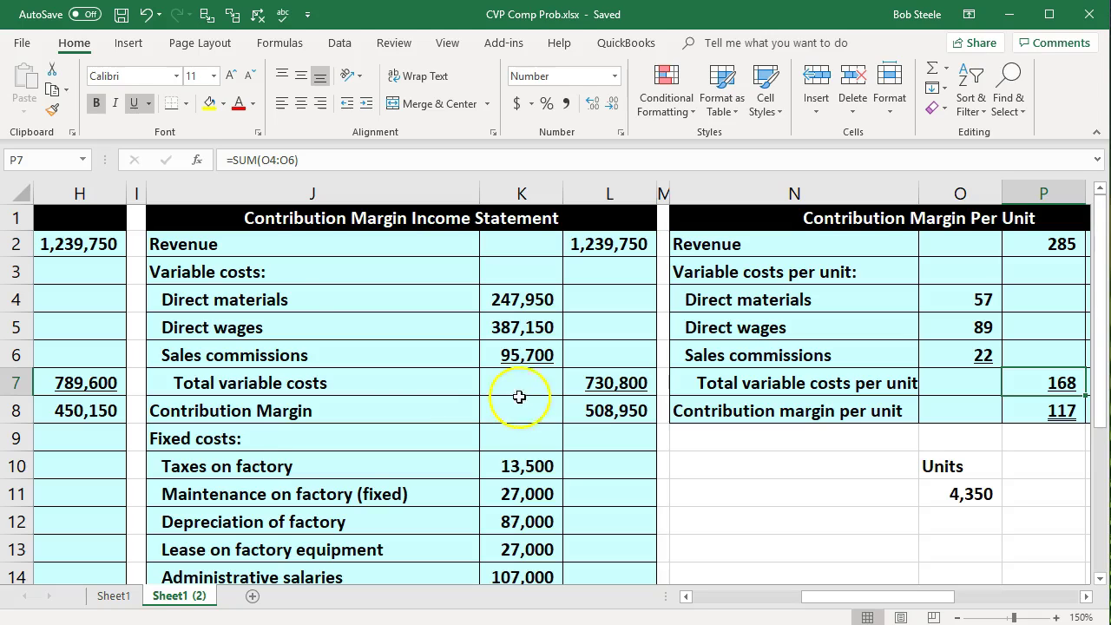
Examine the variable and fixed cost sections of the Contribution Margin Income Statement and the tables beyond it
click(340, 277)
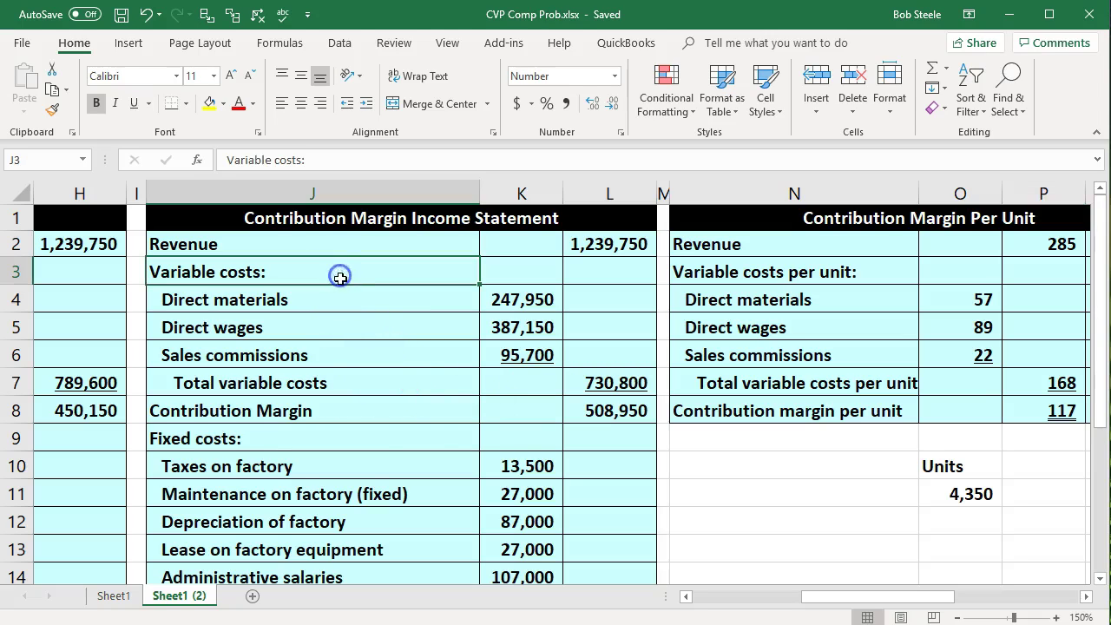
click(355, 443)
key(Right)
key(Right)
key(Right)
key(Right)
key(Right)
key(Right)
key(Right)
key(Right)
key(Right)
key(Right)
key(Right)
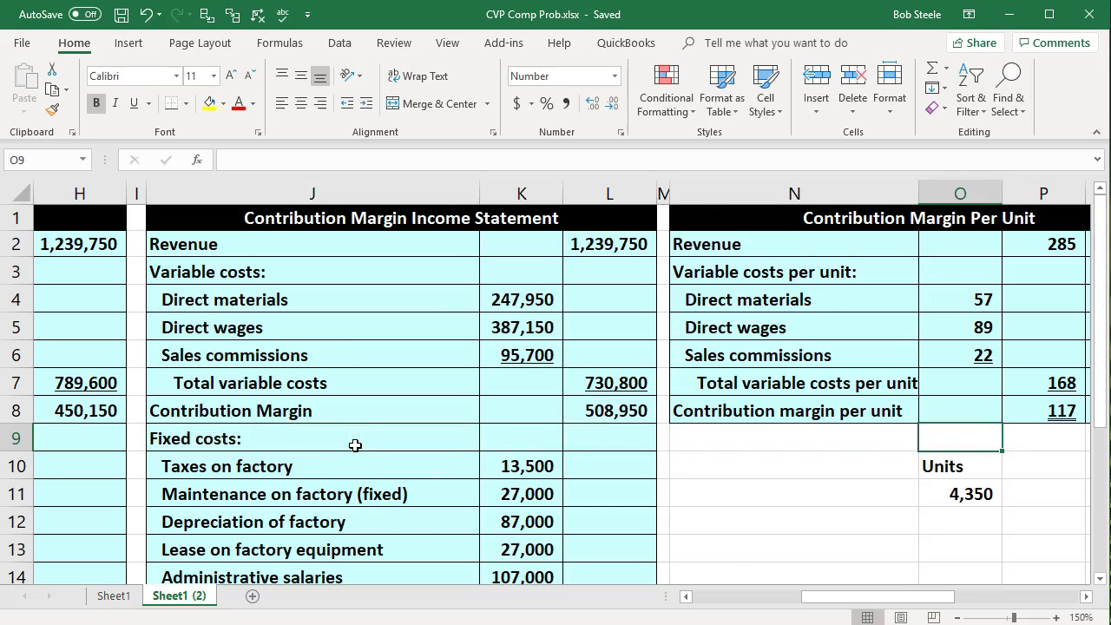
key(Right)
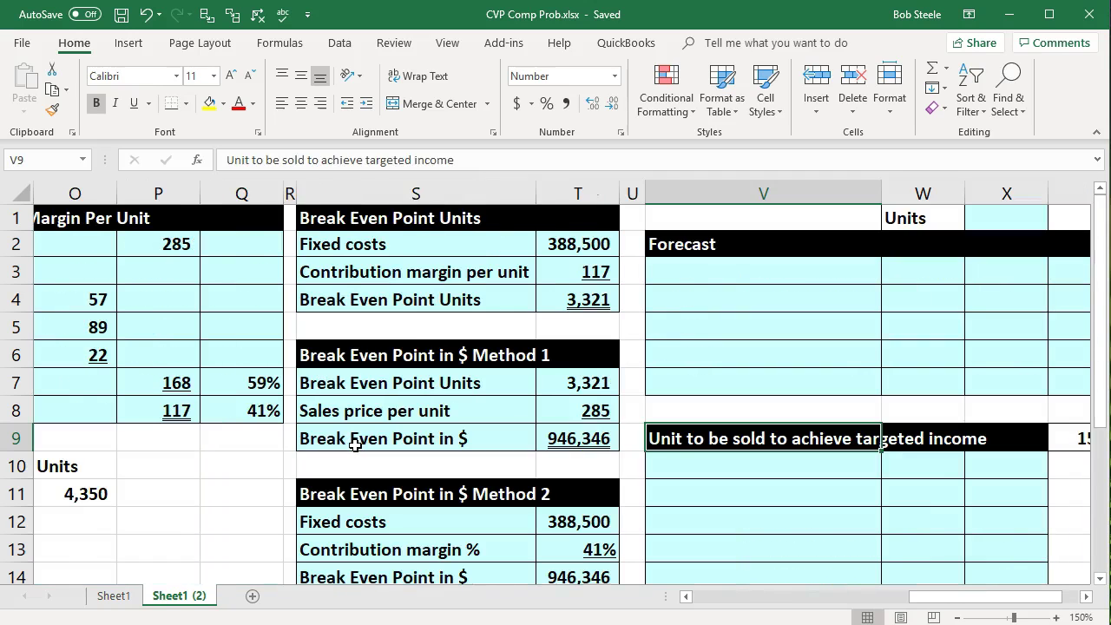
Examine the unit revenue and contribution margin percentage formulas in the Contribution Margin Per Unit table
key(Left)
key(Left)
key(Left)
key(Left)
key(Left)
key(Left)
key(Left)
key(Left)
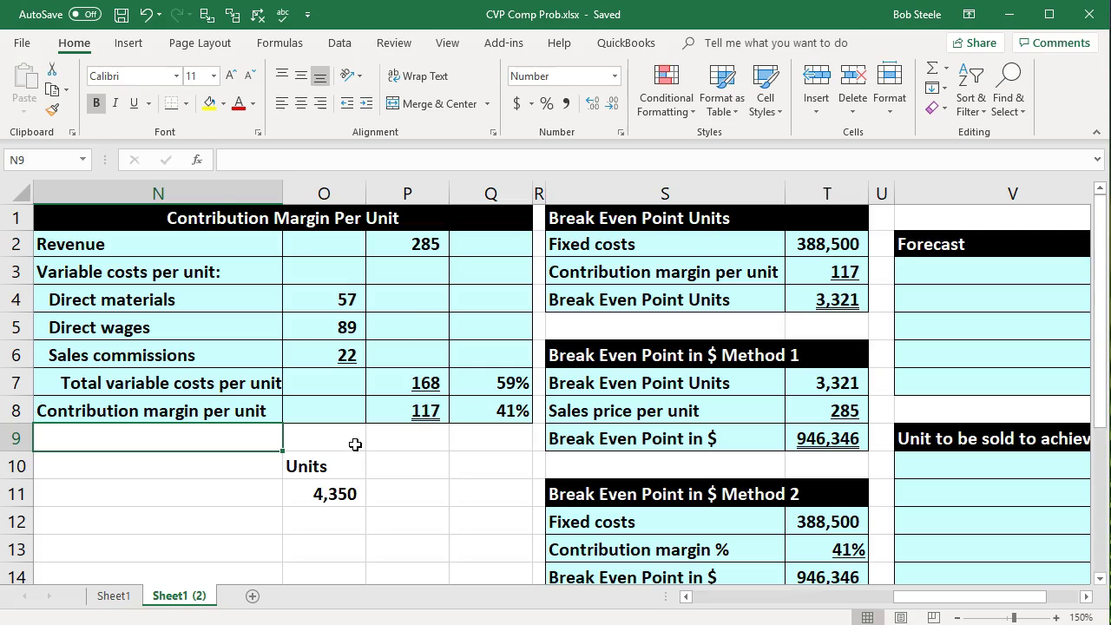
click(434, 248)
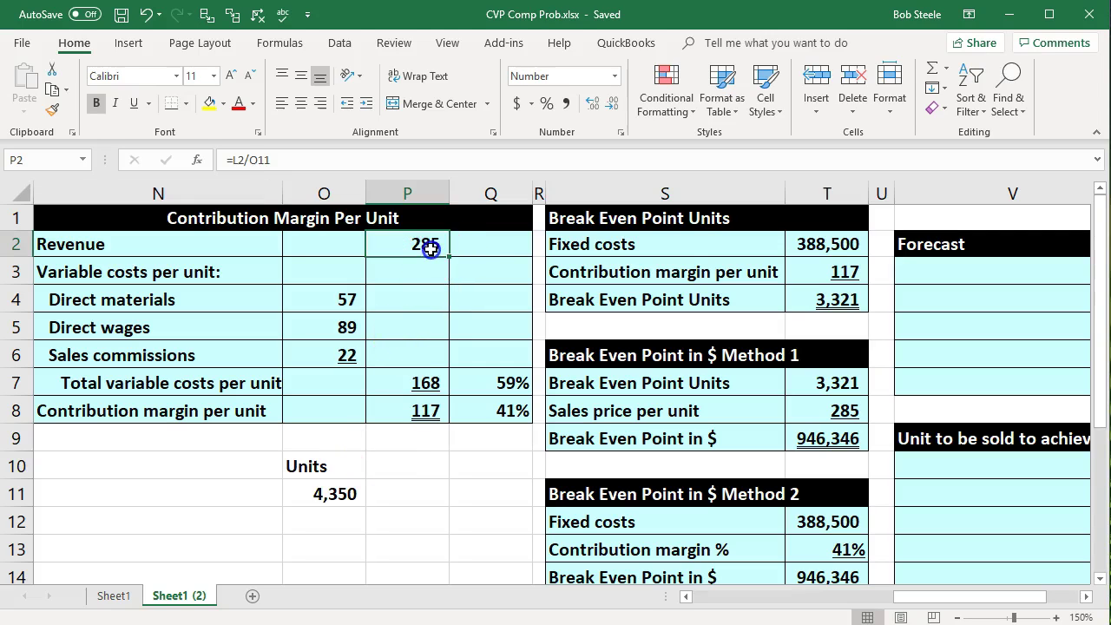
click(510, 420)
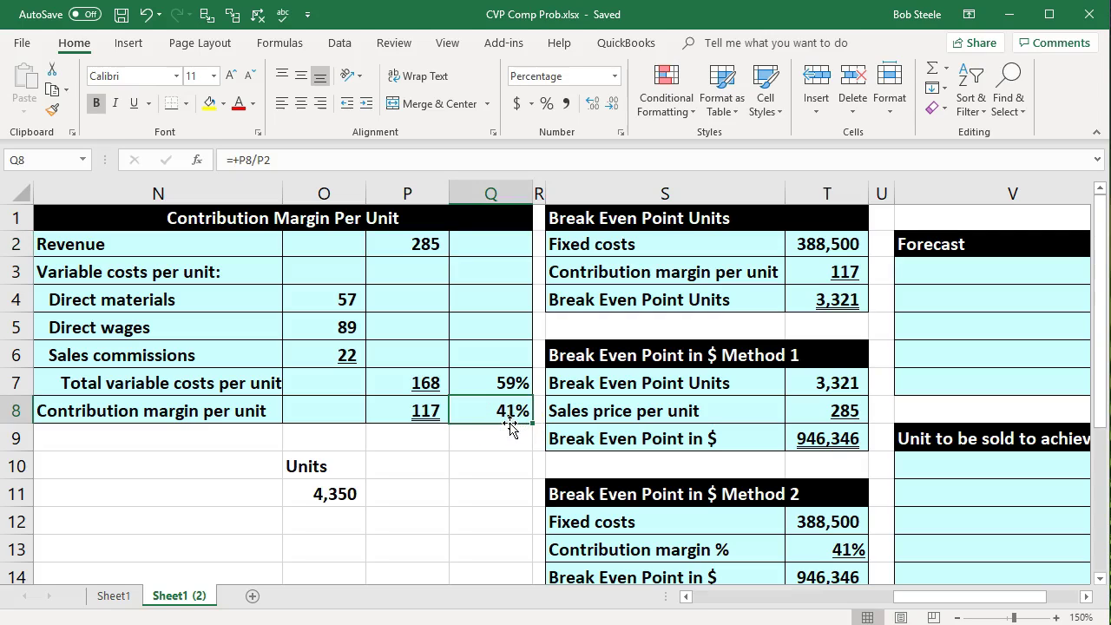
Examine the break-even tables alongside the empty Forecast and targeted income tables
key(Right)
key(Right)
key(Right)
key(Right)
key(Right)
key(Right)
key(Right)
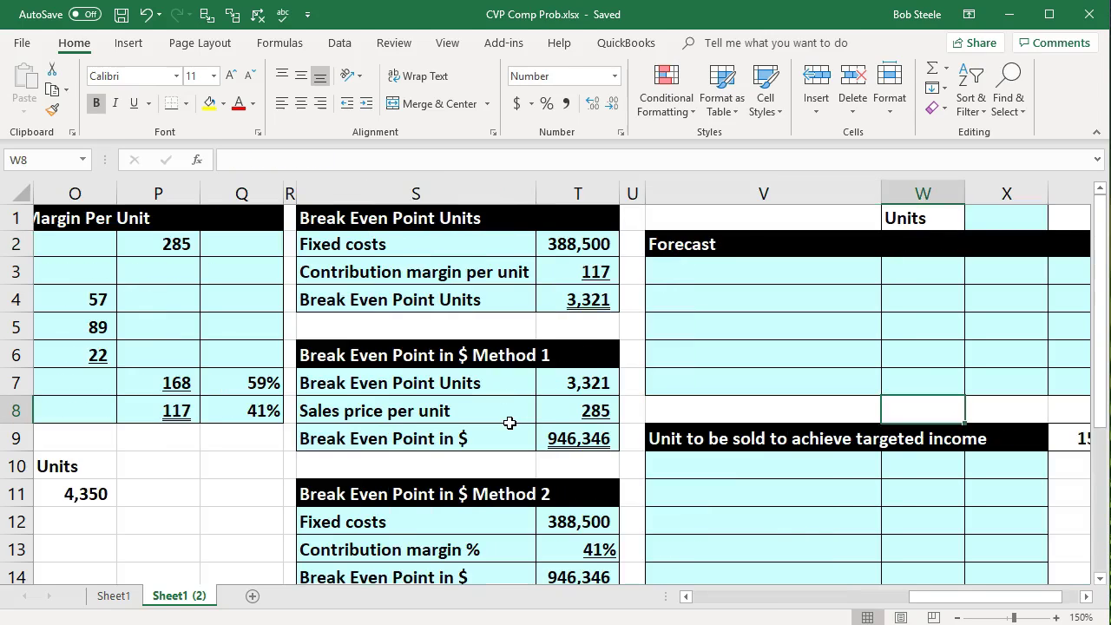
key(Right)
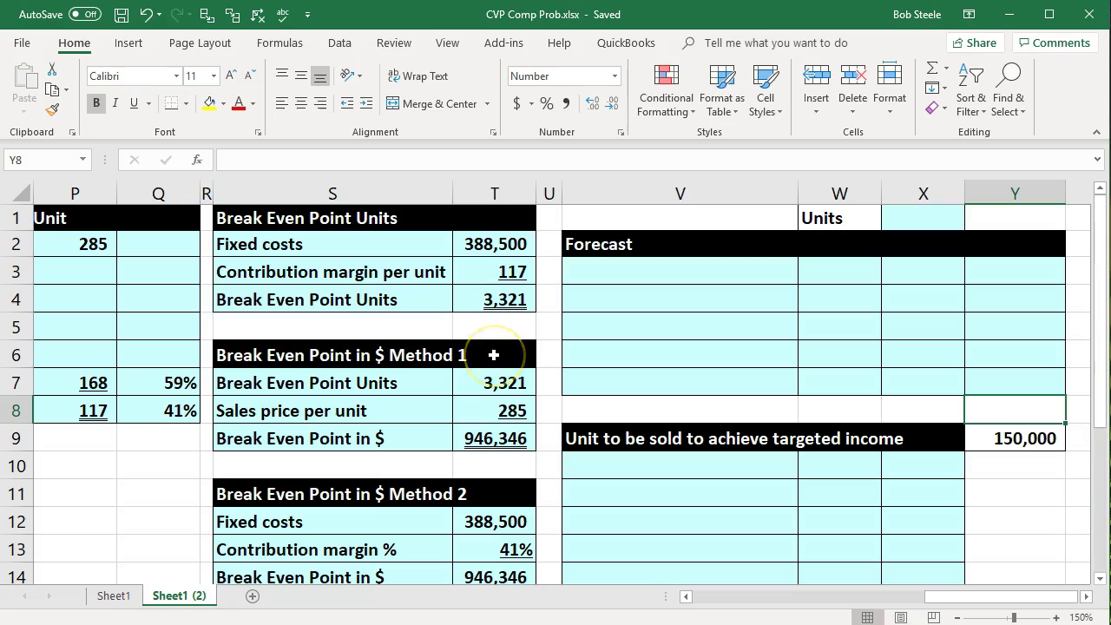
click(637, 323)
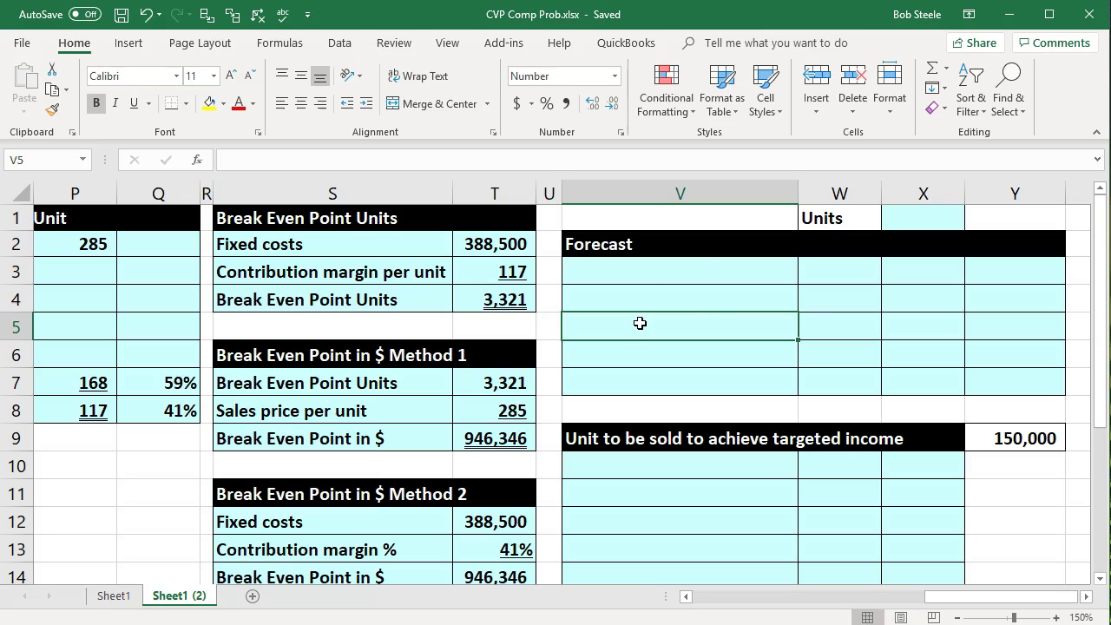
click(700, 292)
key(Right)
key(Right)
key(Right)
key(Right)
key(Right)
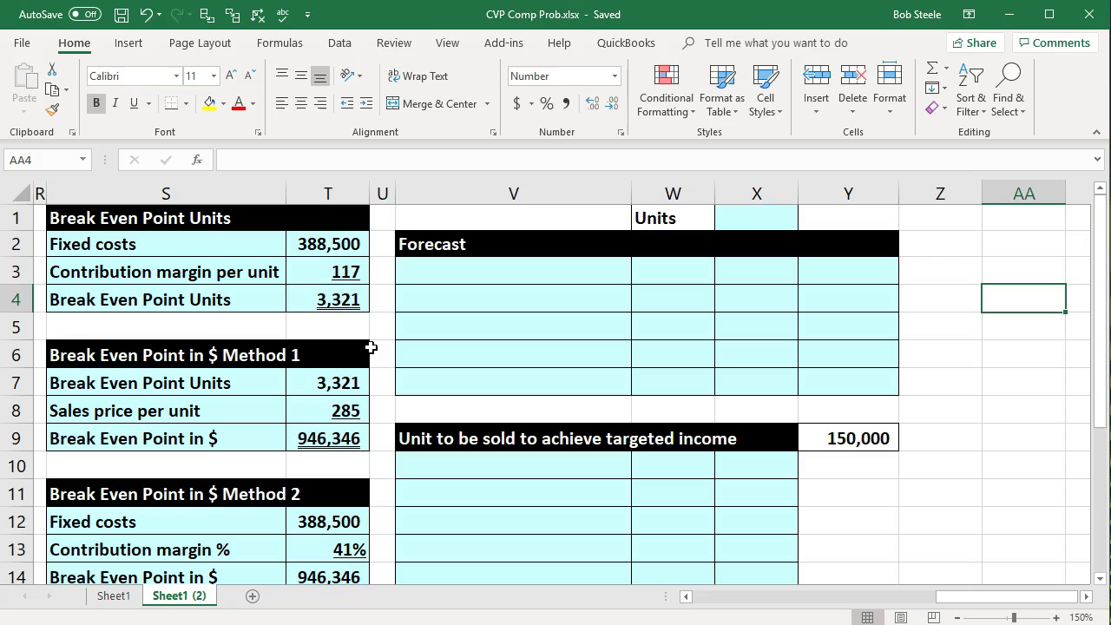
Enter the label Revenue in cell V3 as the first row of the Forecast table
click(504, 332)
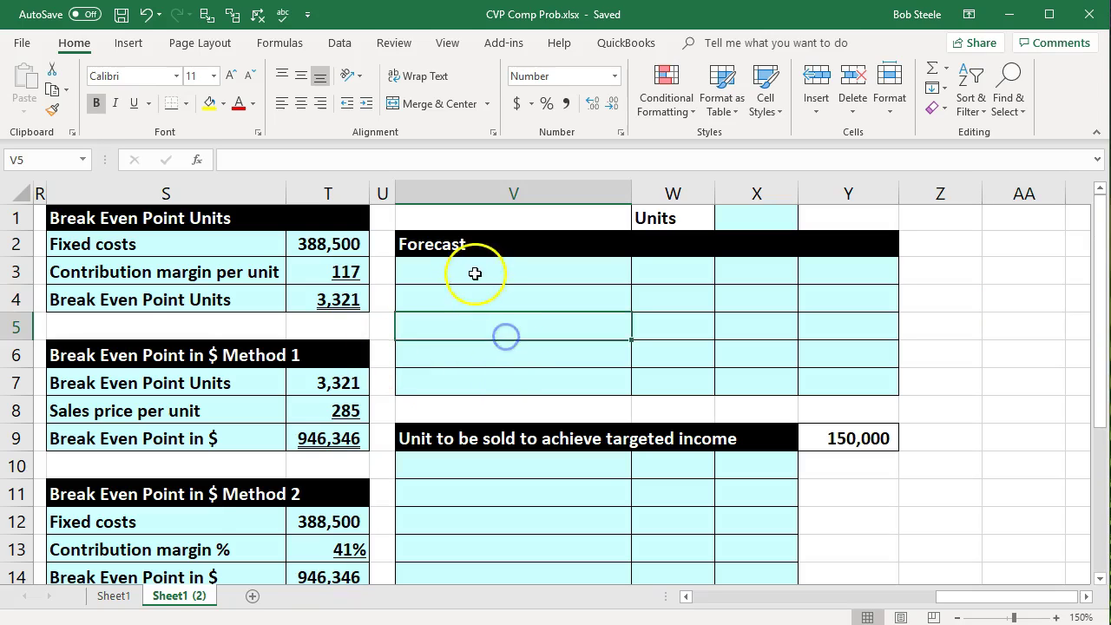
click(473, 271)
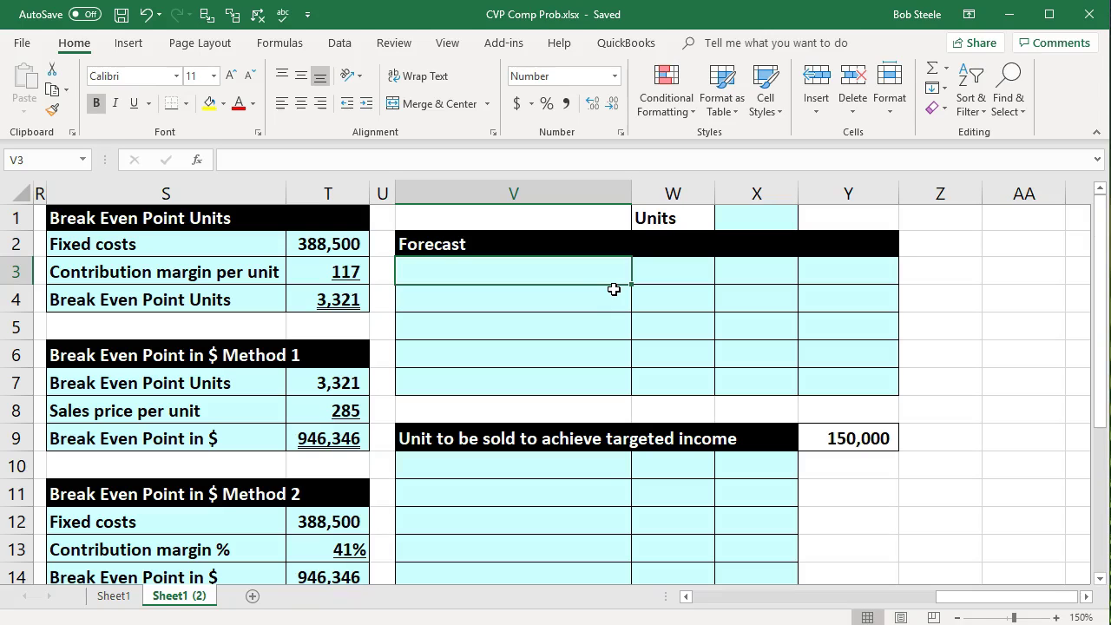
text(Revenue)
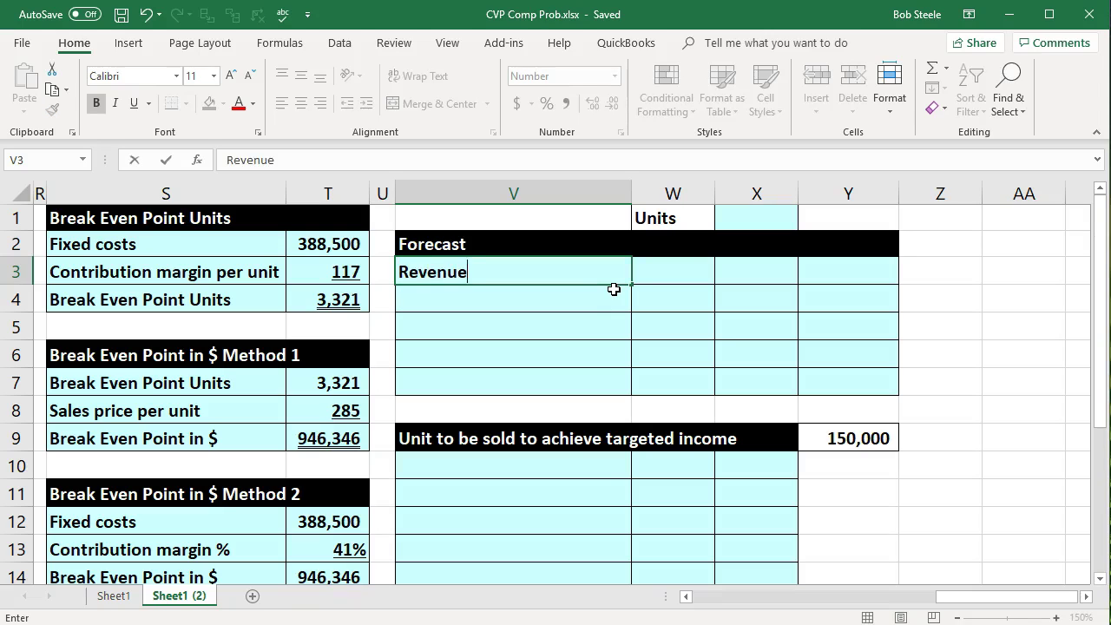
key(Tab)
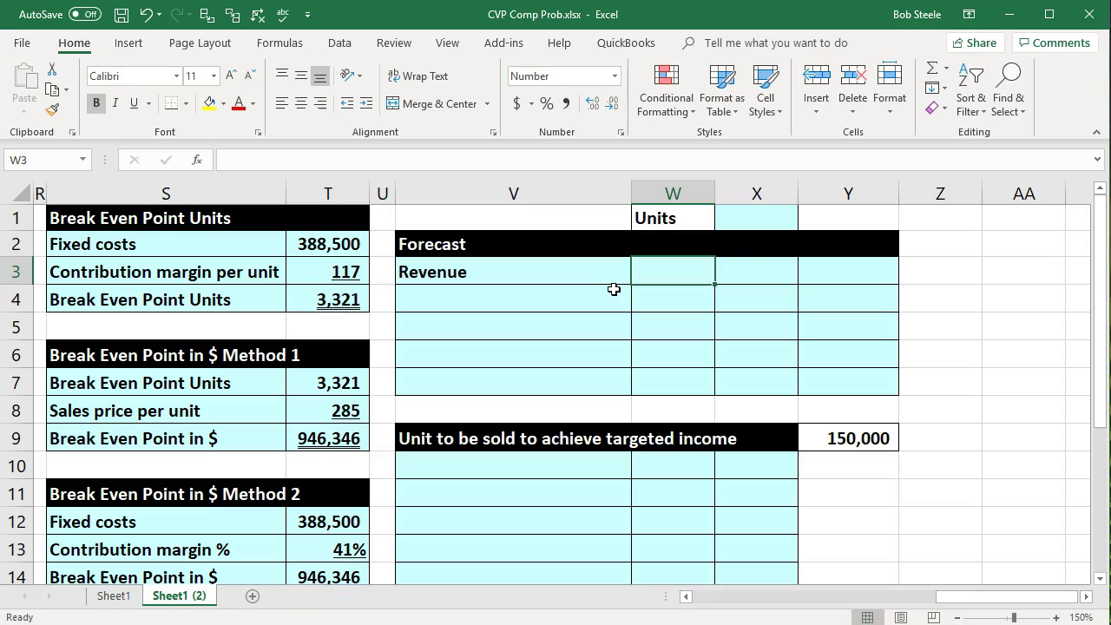
Link the Forecast revenue in W3 to the revenue per unit with the formula =P2
text(=)
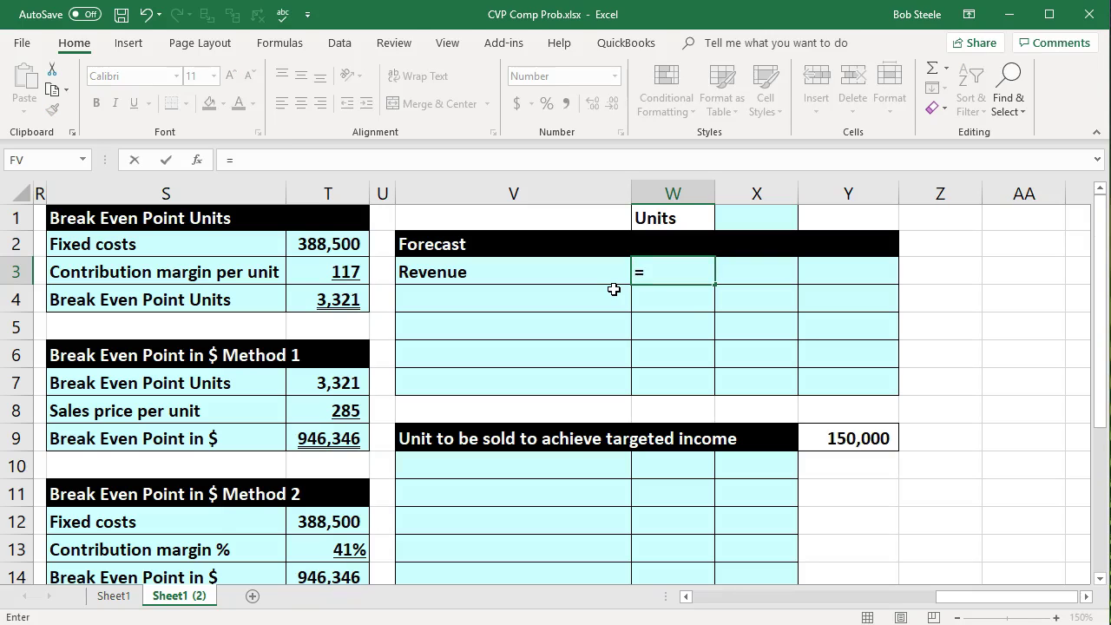
key(Left)
key(Left)
key(Left)
key(Left)
key(Left)
key(Left)
key(Left)
key(Left)
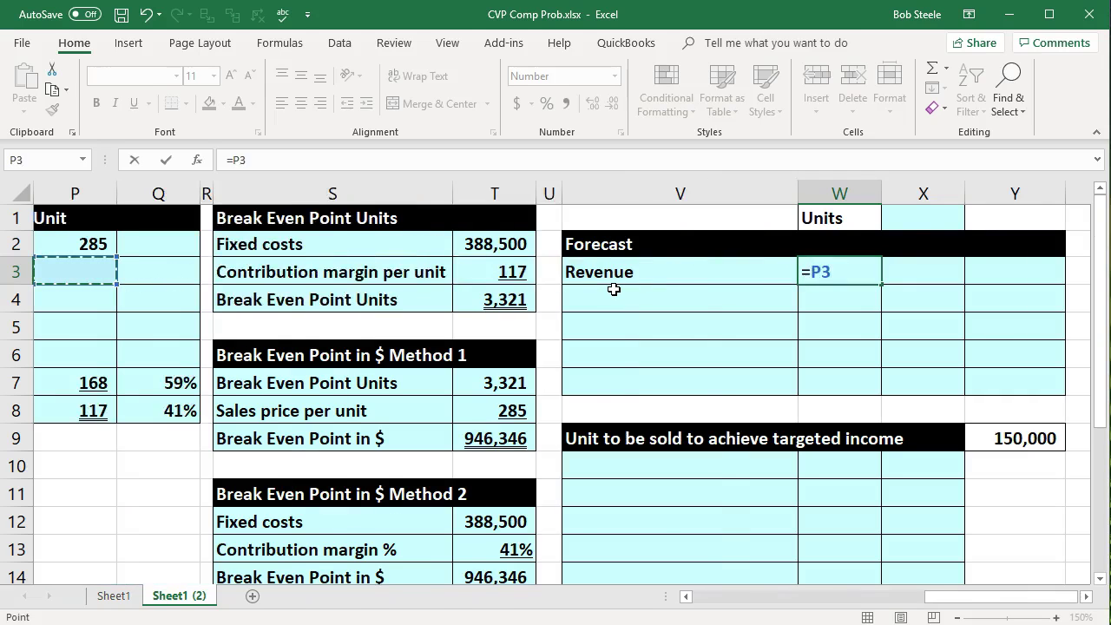
key(Right)
key(Up)
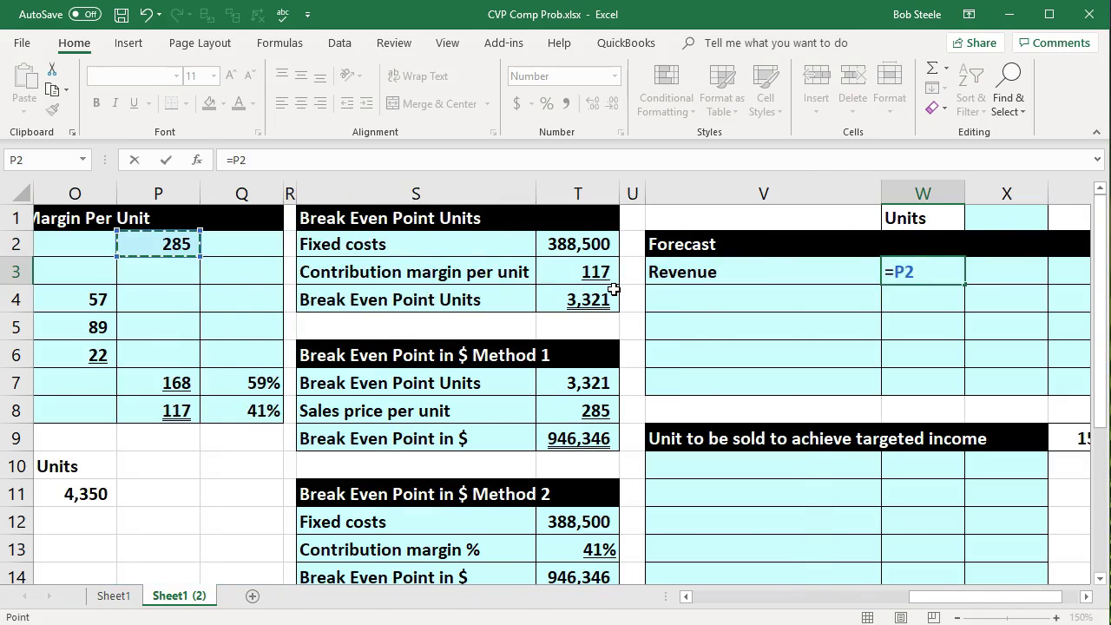
key(Return)
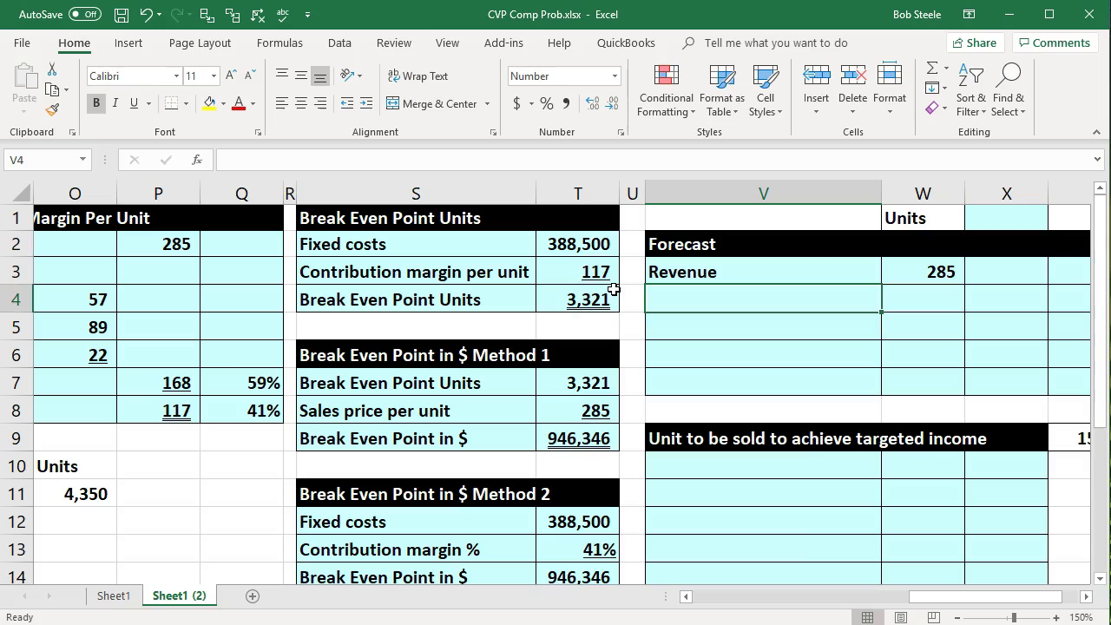
Link the label in V4 to the total variable costs per unit label with the formula =N7
scroll(692, 314, right, 1)
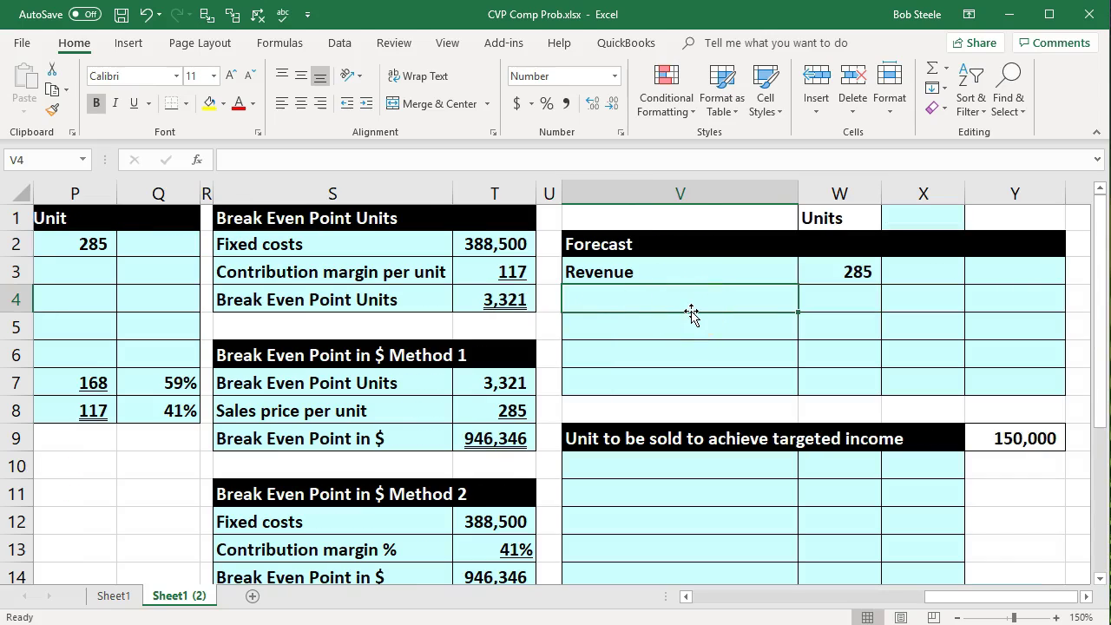
text(=)
key(Left)
key(Left)
key(Left)
key(Left)
key(Left)
key(Left)
key(Left)
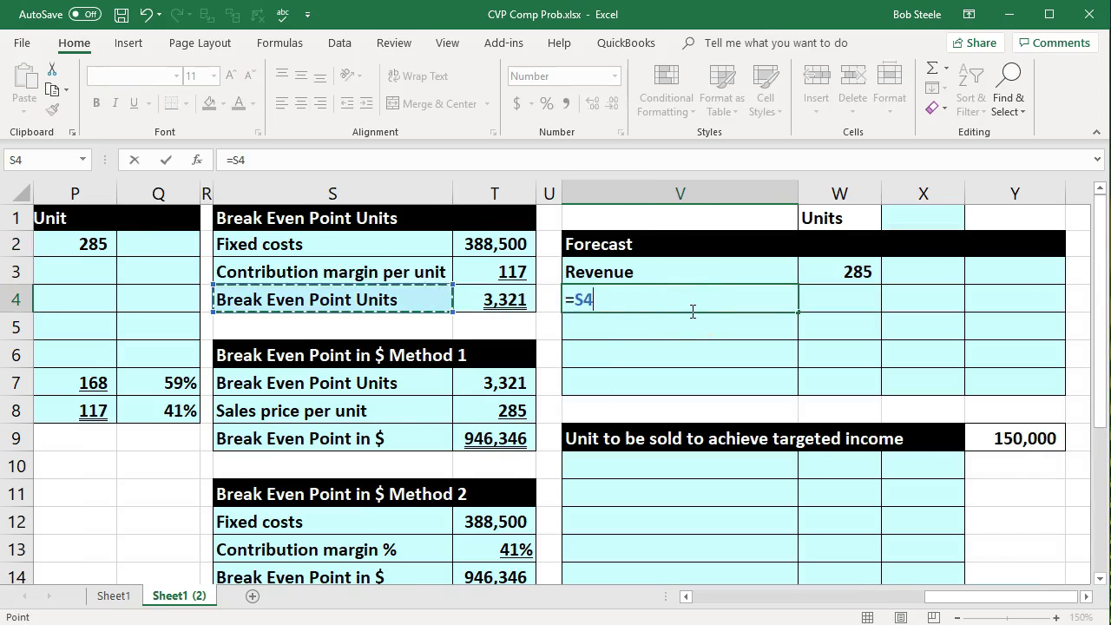
key(Left)
key(Left)
key(Down)
key(Down)
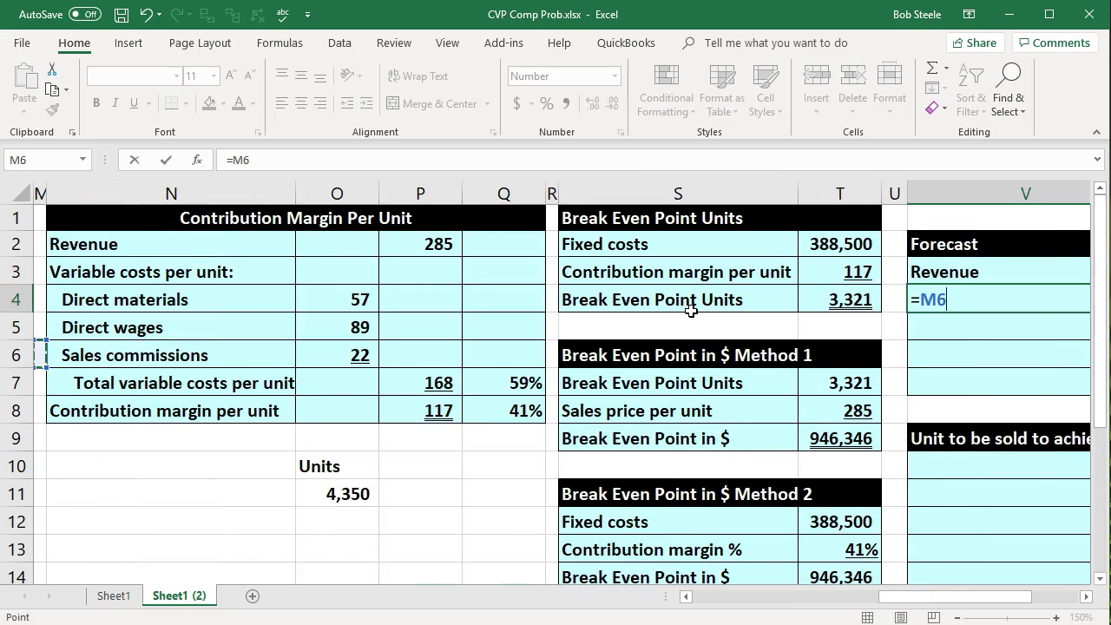
key(Down)
key(Right)
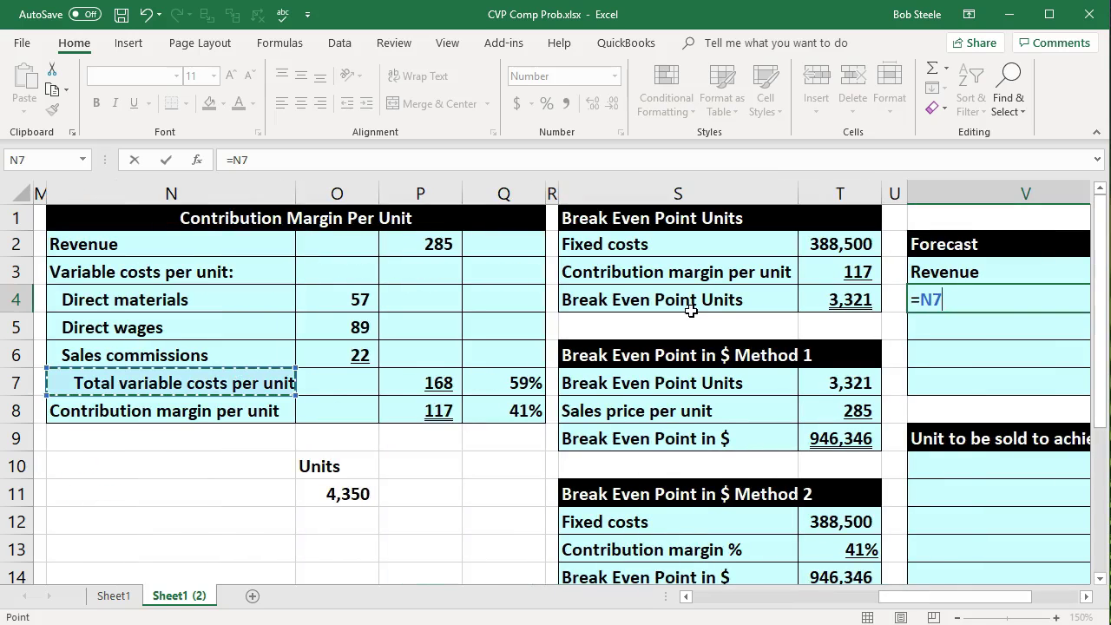
key(Return)
Link the total variable costs per unit amount into W4 with the formula =P7
key(Right)
key(Right)
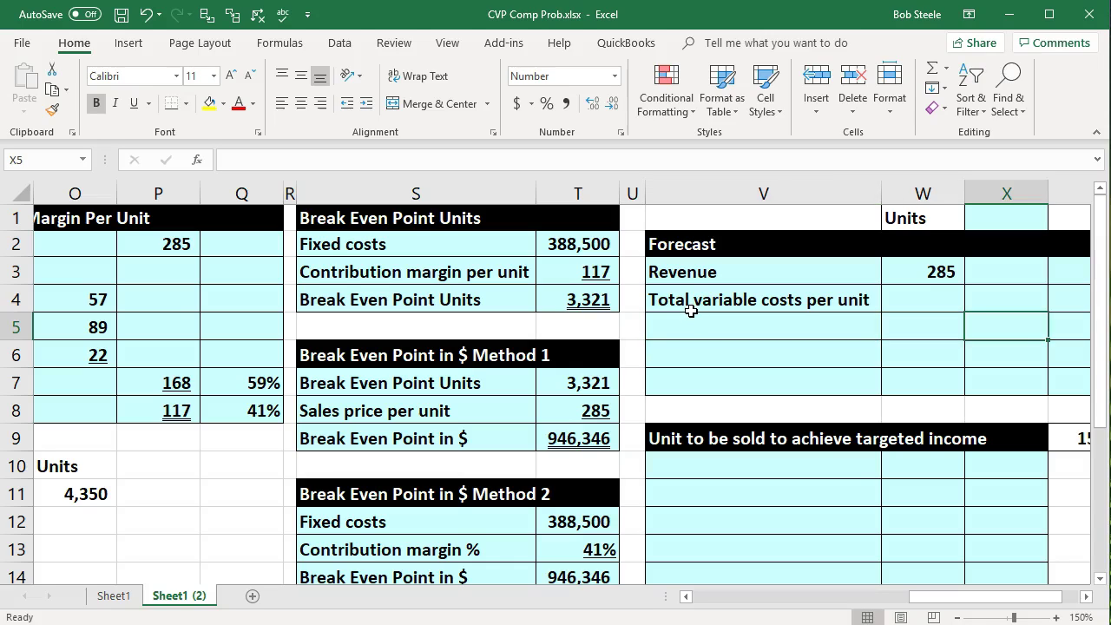
key(Up)
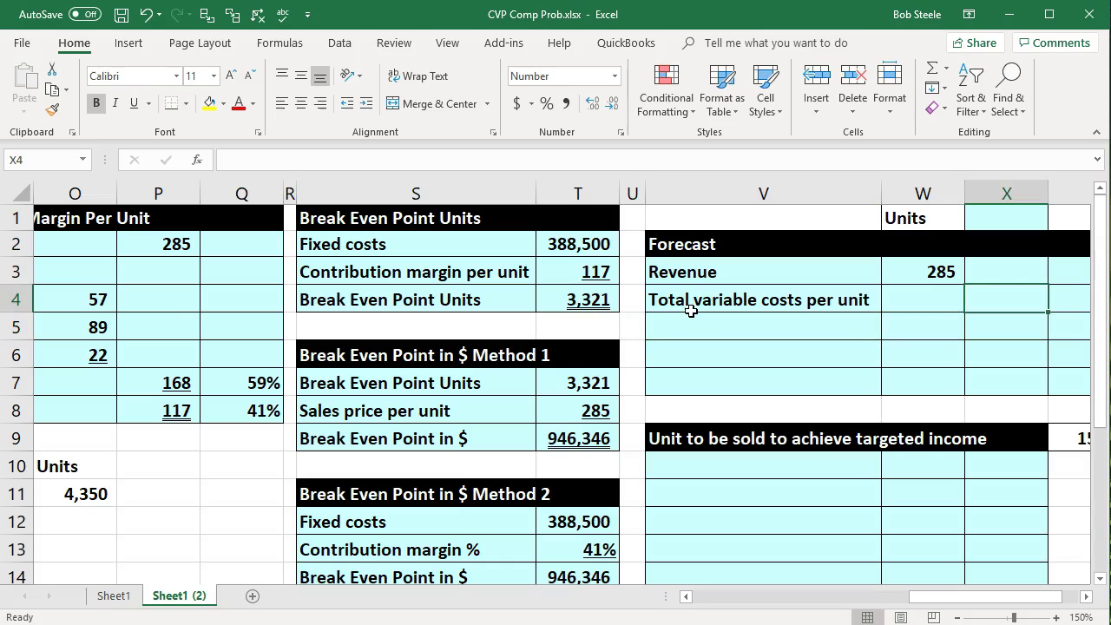
key(Left)
text(=)
key(Left)
key(Left)
key(Left)
key(Left)
key(Left)
key(Left)
key(Left)
key(Down)
key(Down)
key(Down)
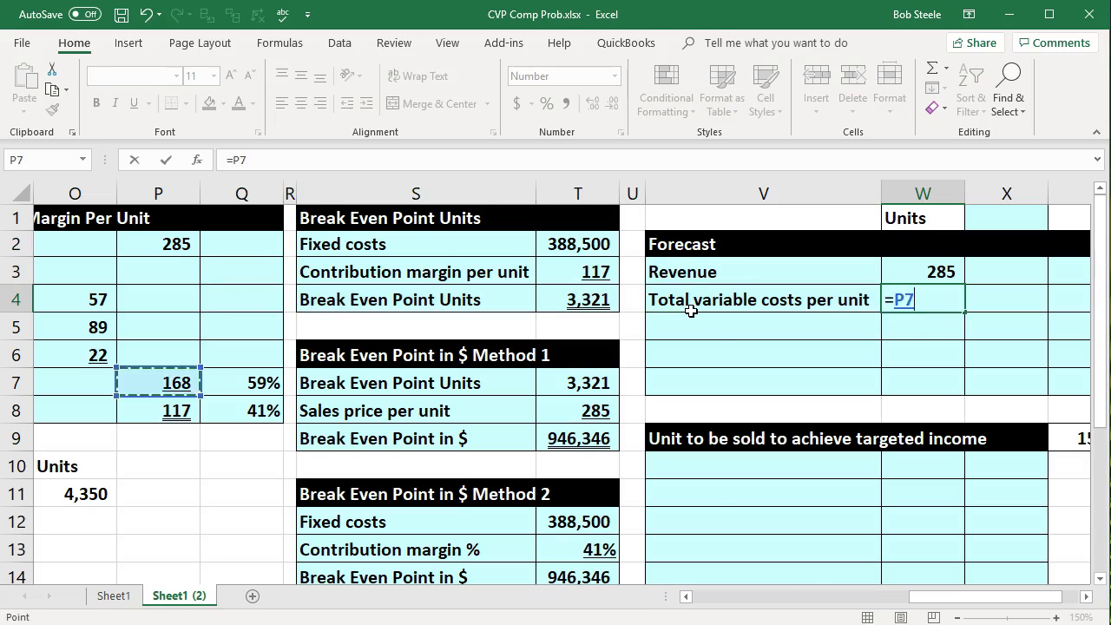
key(Left)
key(Left)
key(Right)
key(Right)
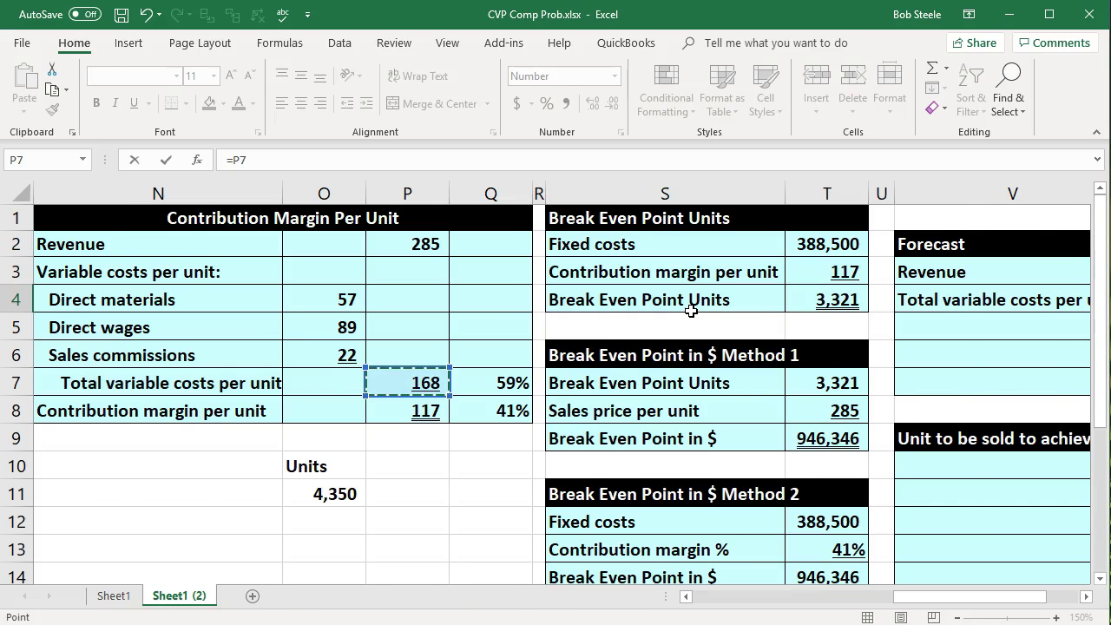
key(Return)
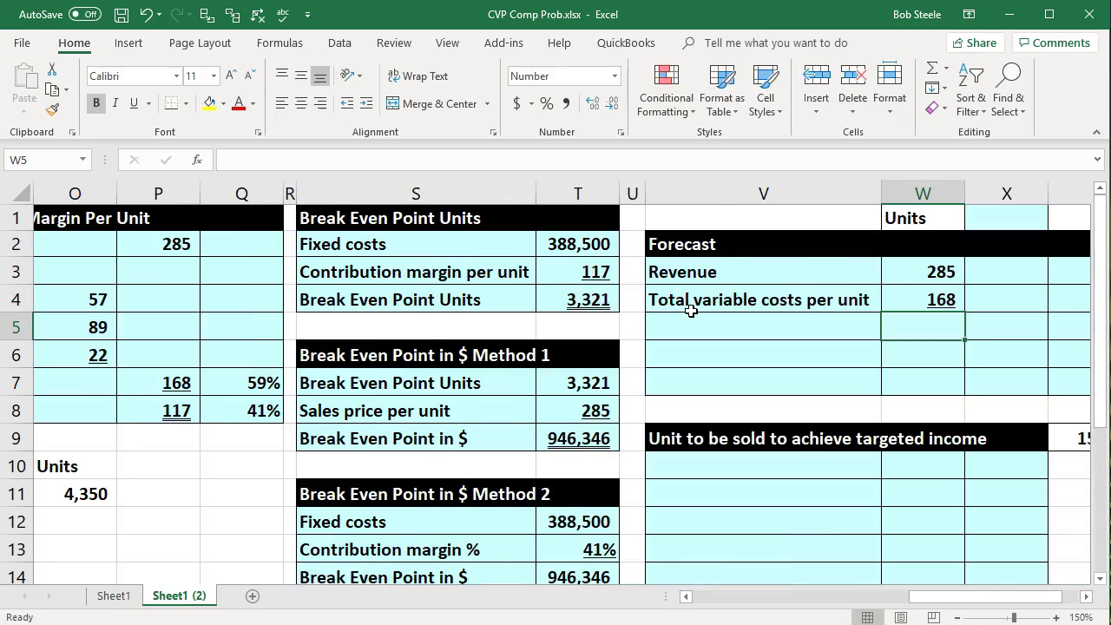
Link the label in V5 to the contribution margin per unit label with the formula =N8
key(Right)
key(Right)
key(Left)
key(Left)
click(692, 315)
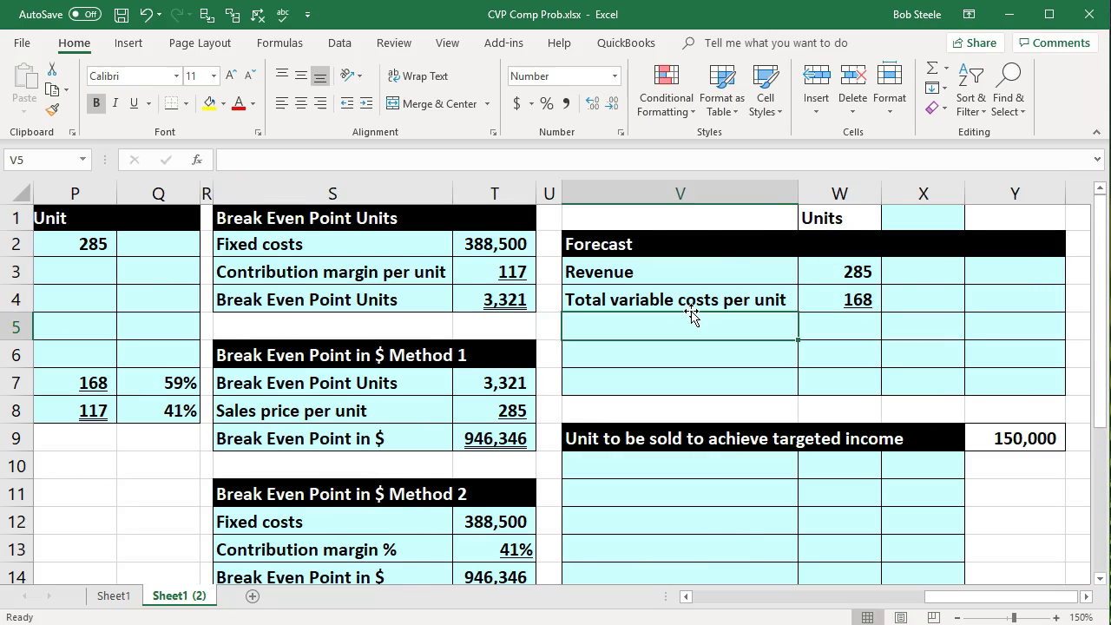
text(=)
key(Left)
key(Left)
key(Left)
key(Left)
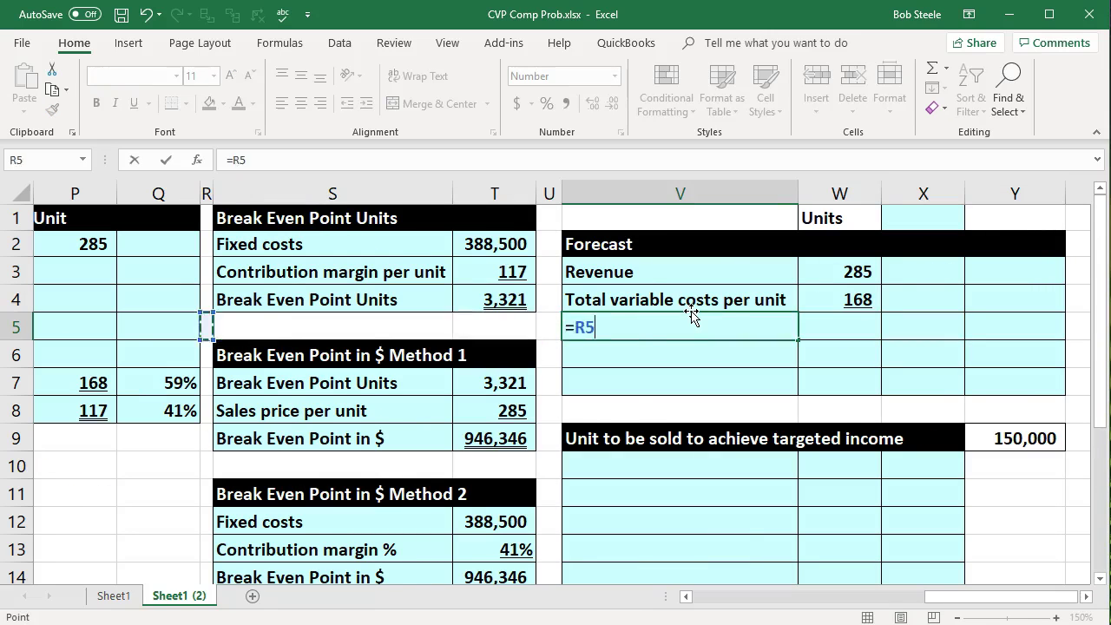
key(Left)
key(Left)
key(Left)
key(Left)
key(Left)
key(Down)
key(Down)
key(Down)
key(Right)
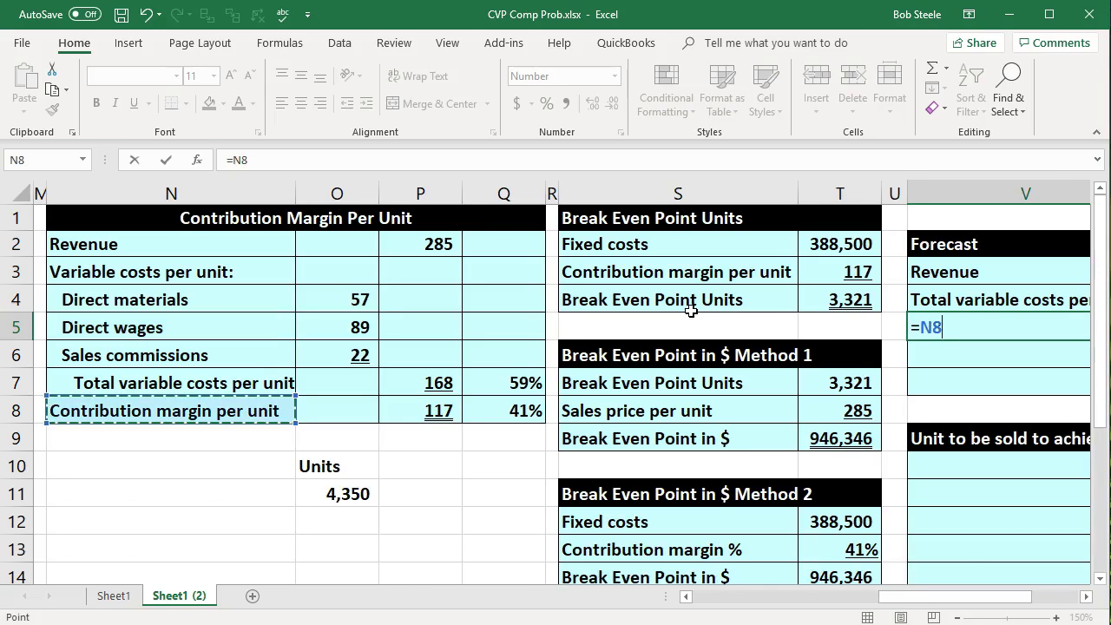
key(Return)
key(Right)
key(Right)
key(Right)
key(Right)
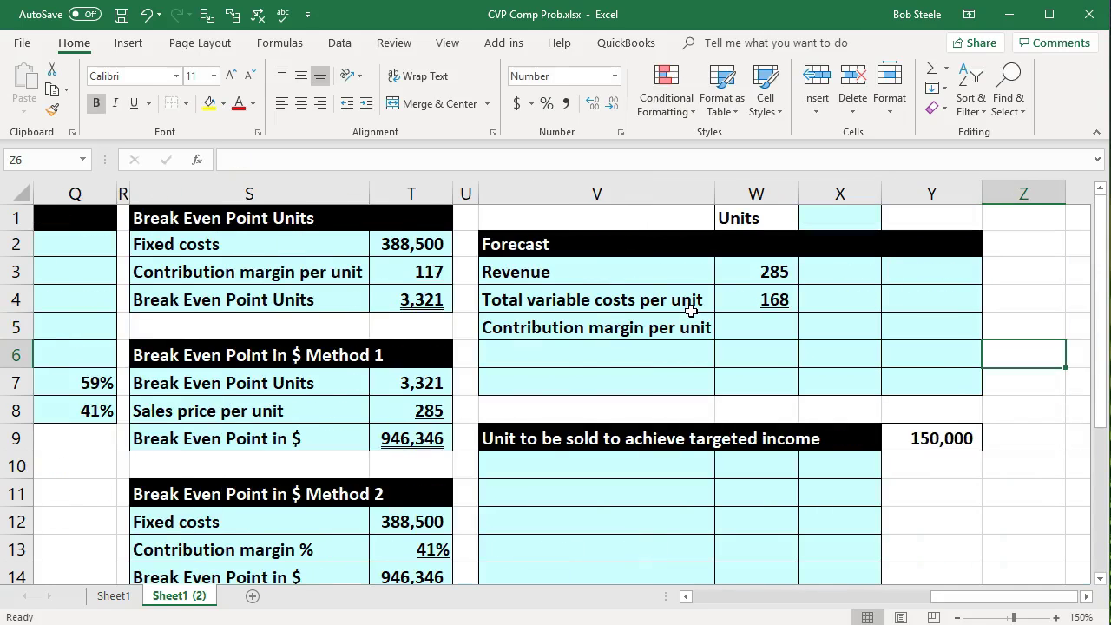
key(Left)
text(=)
key(Up)
key(Escape)
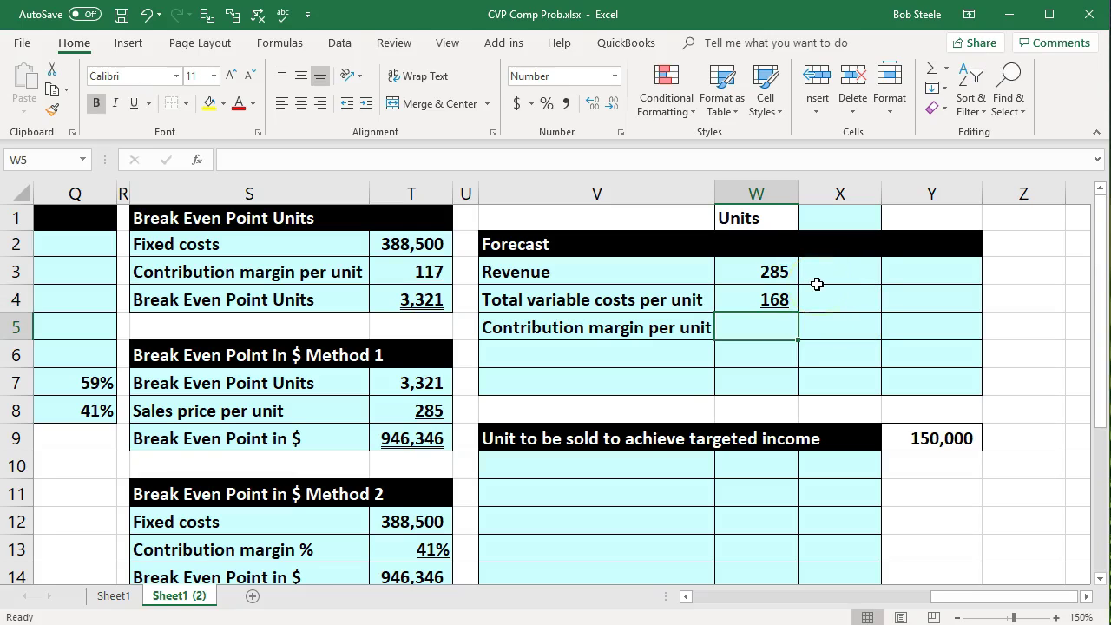
Calculate the contribution margin per unit in W5 by subtracting W4 from W3
text(=)
key(Up)
key(Up)
text(-)
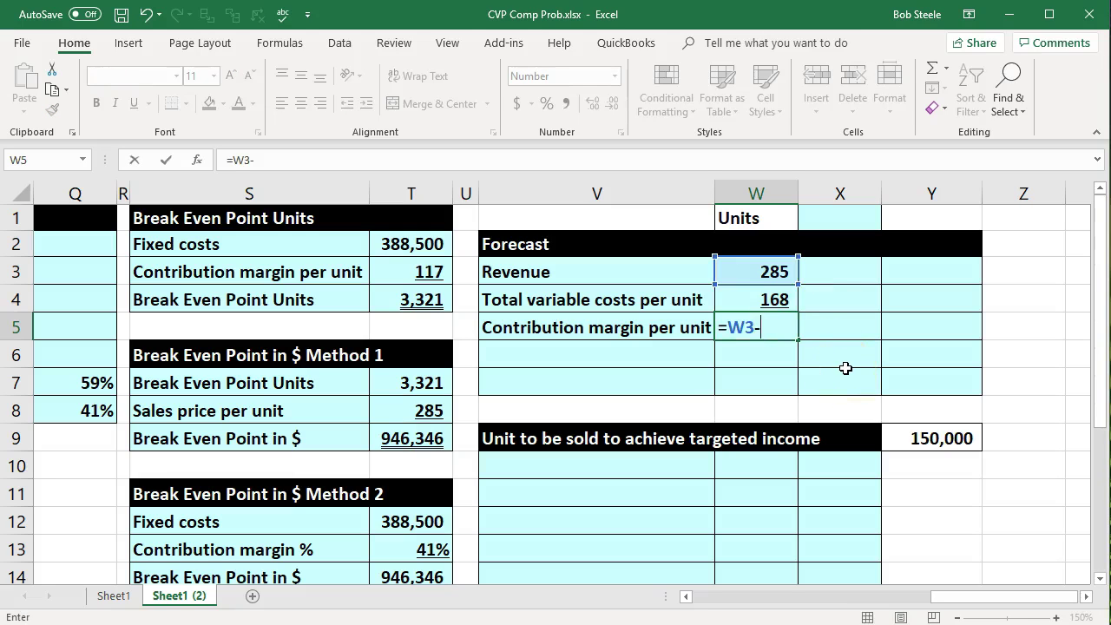
click(776, 295)
key(Return)
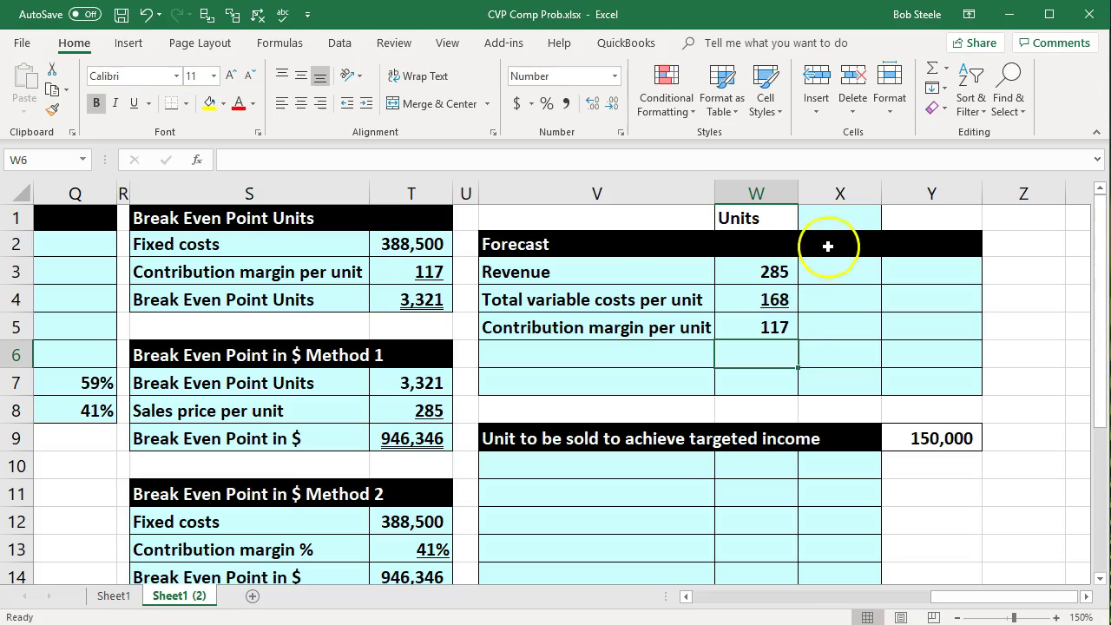
Link the forecast's Units amount in X1 to the break-even point units with the formula =T4
click(835, 220)
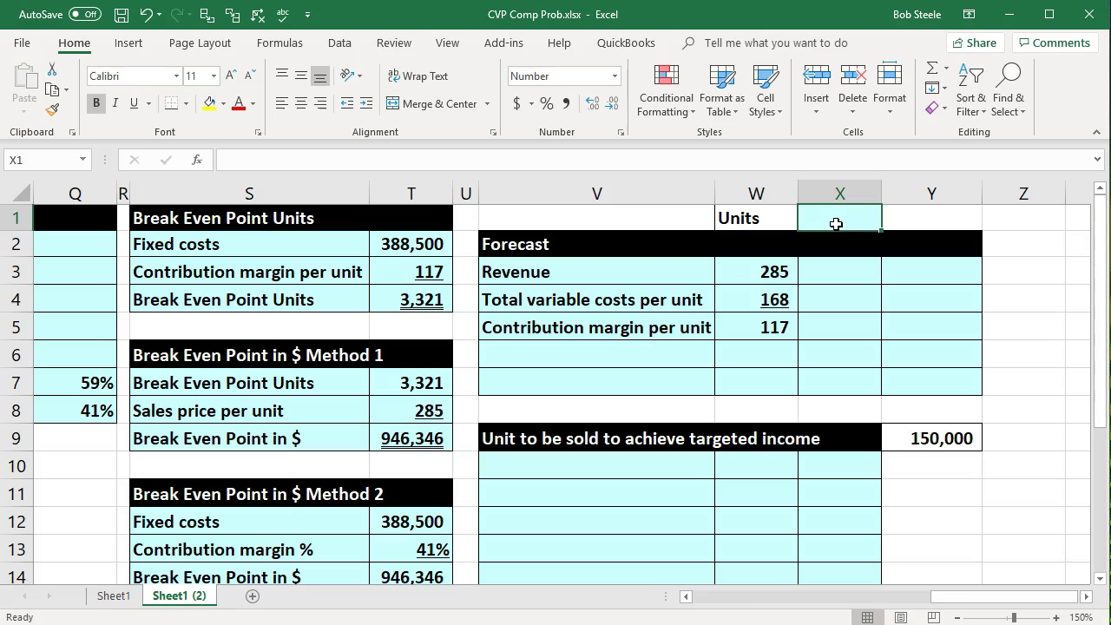
text(=)
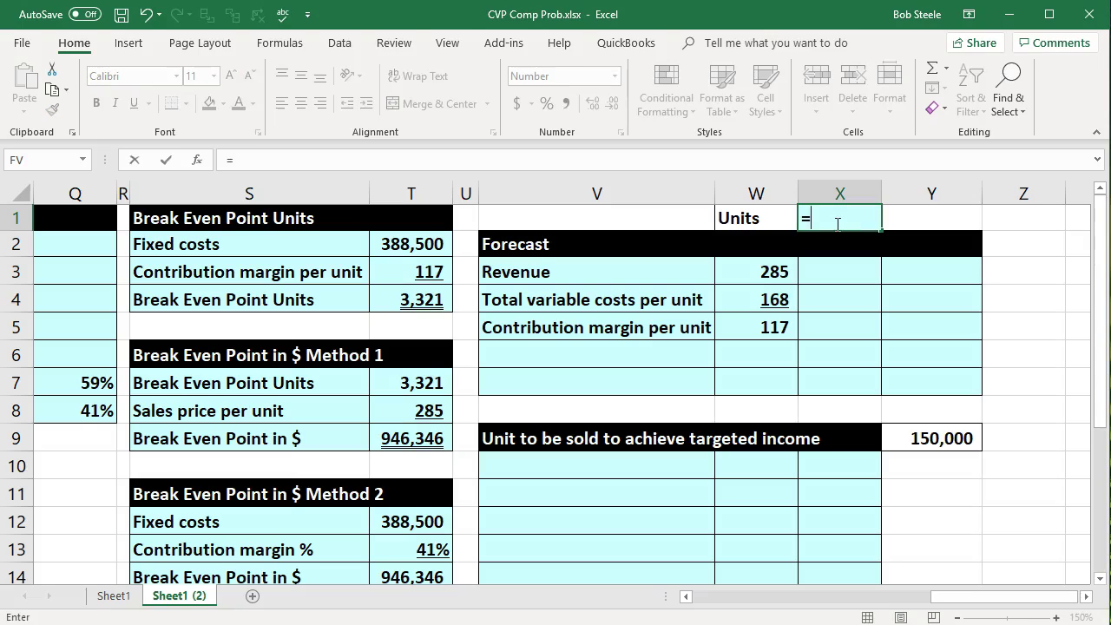
click(438, 297)
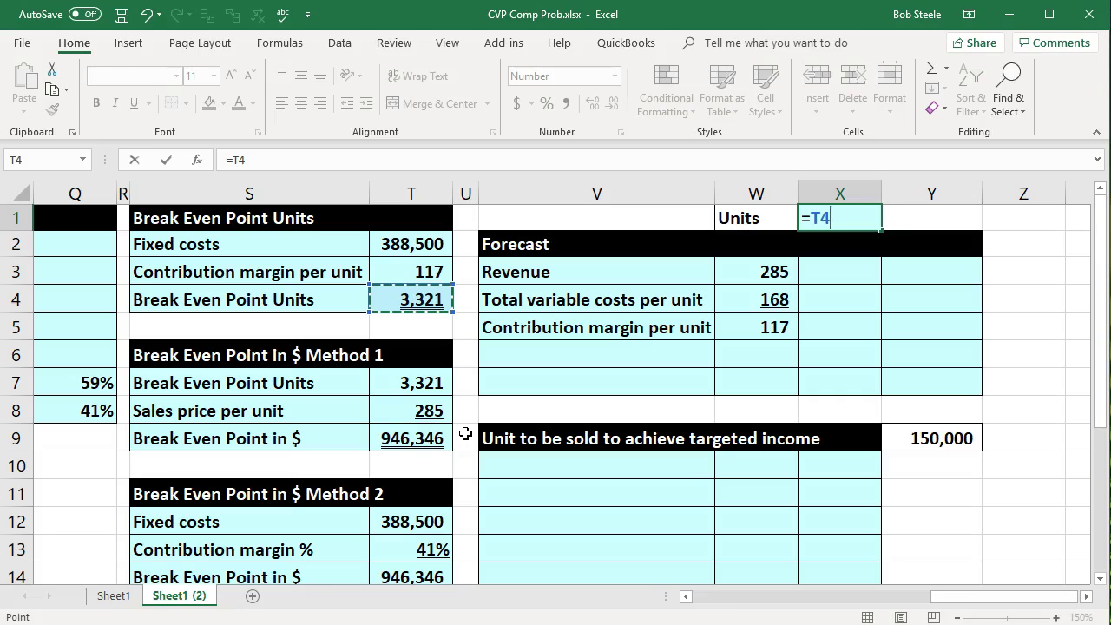
key(Return)
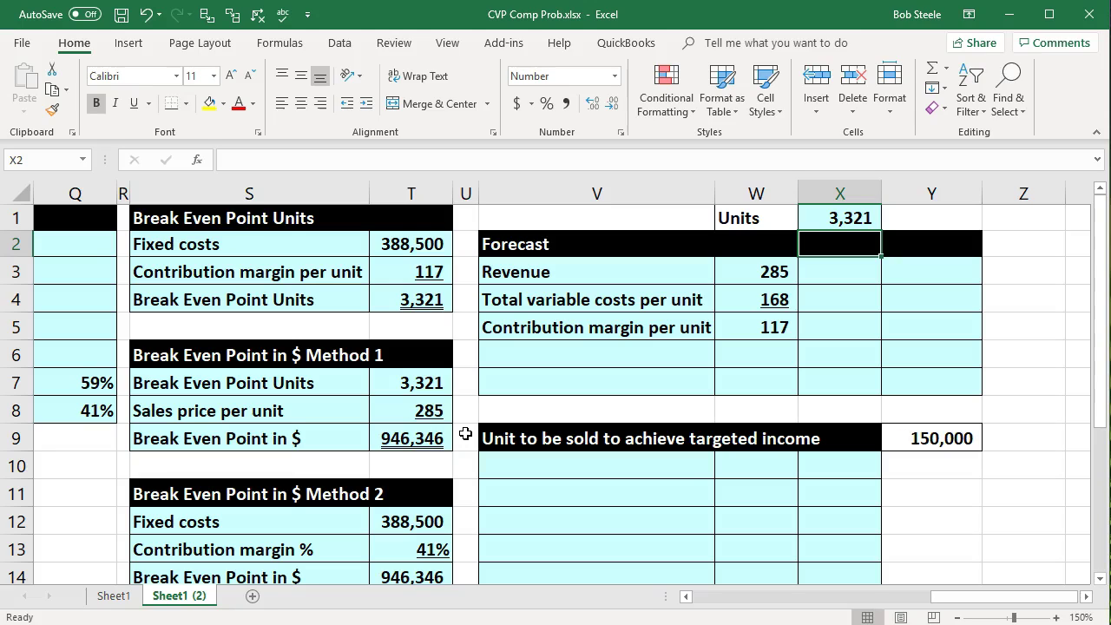
Link the revenue row's unit quantity in X3 to the forecast units with the formula =X1
key(Down)
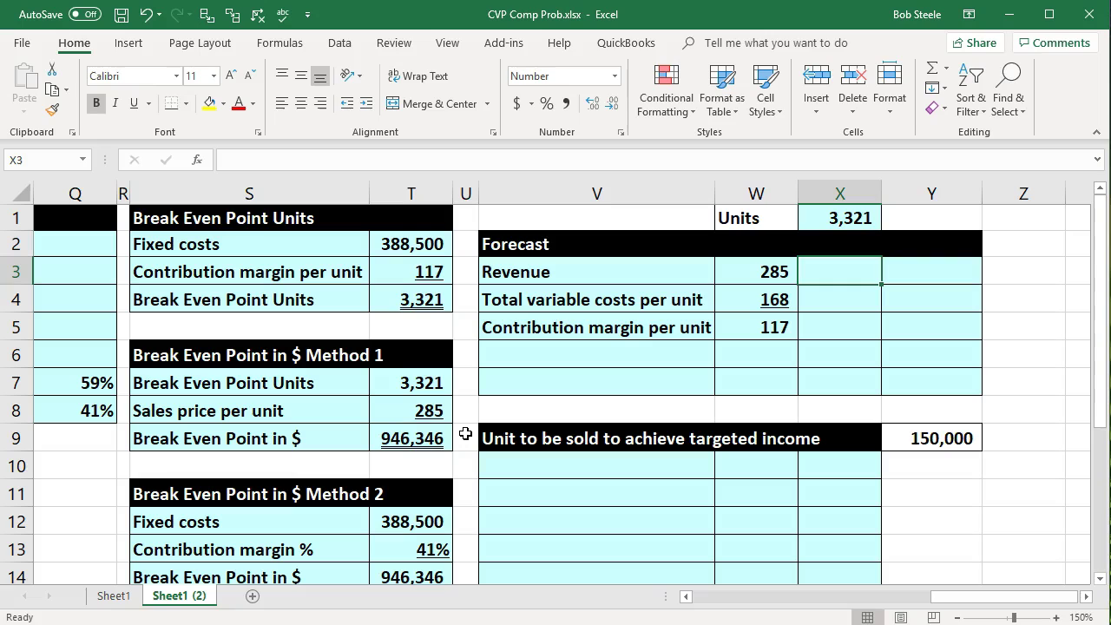
text(=)
key(Up)
key(Up)
key(Return)
Calculate total forecast revenue in Y3 by multiplying the unit price by the units with =W3*X3
key(Up)
key(Right)
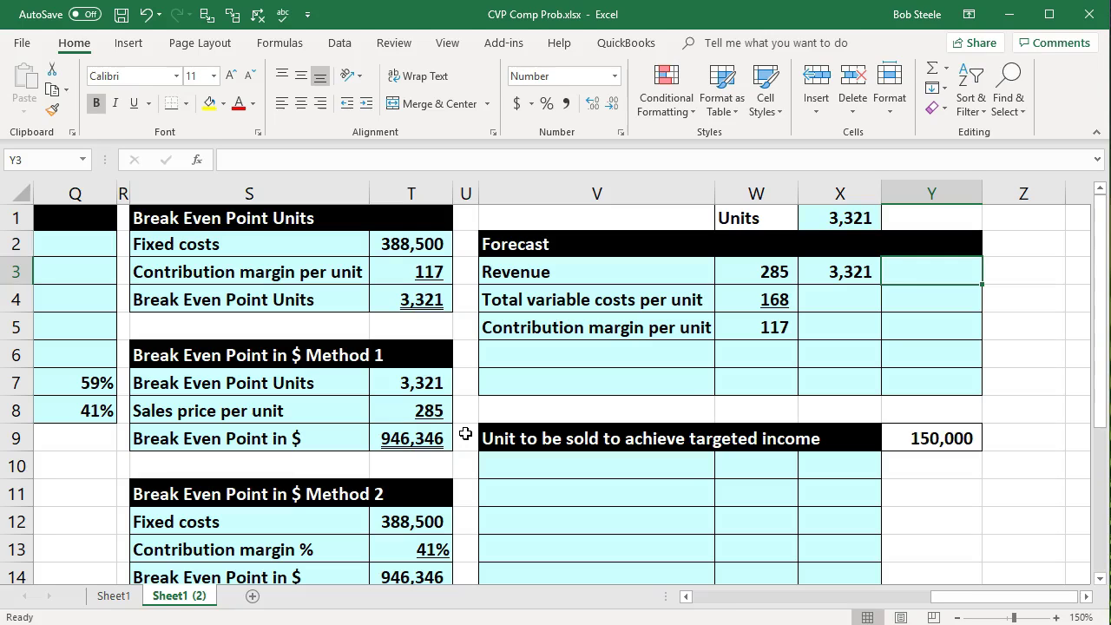
text(=)
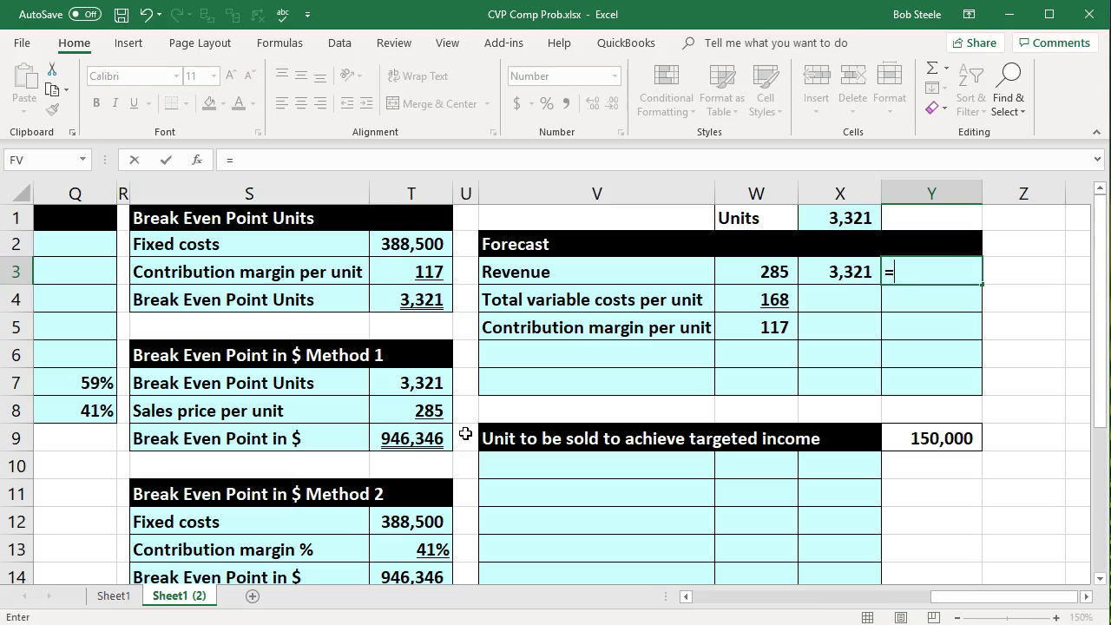
click(779, 270)
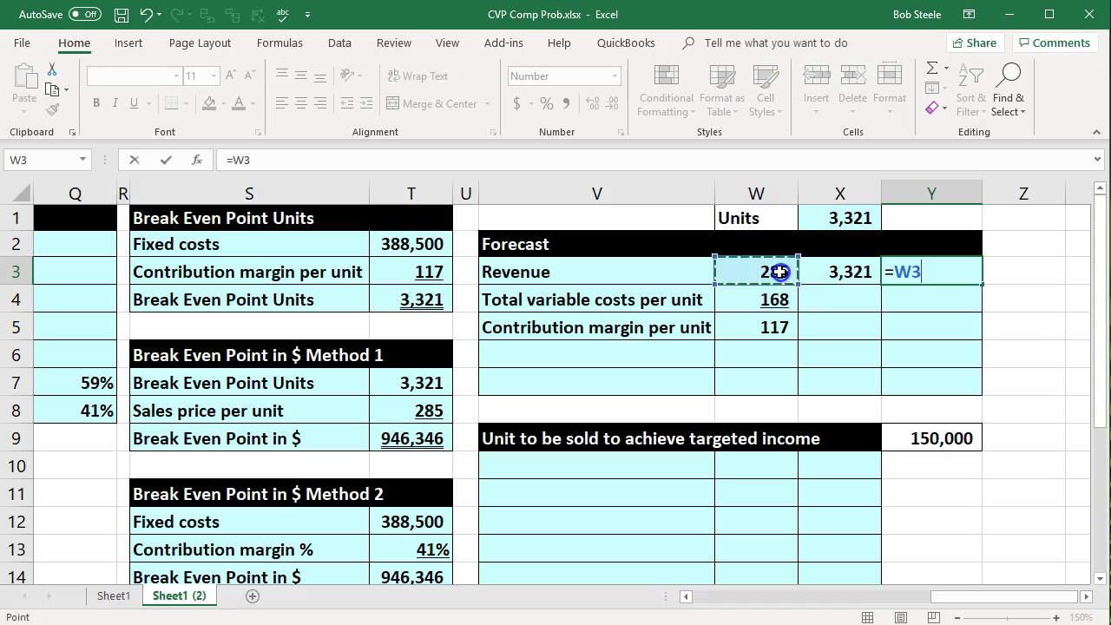
text(*)
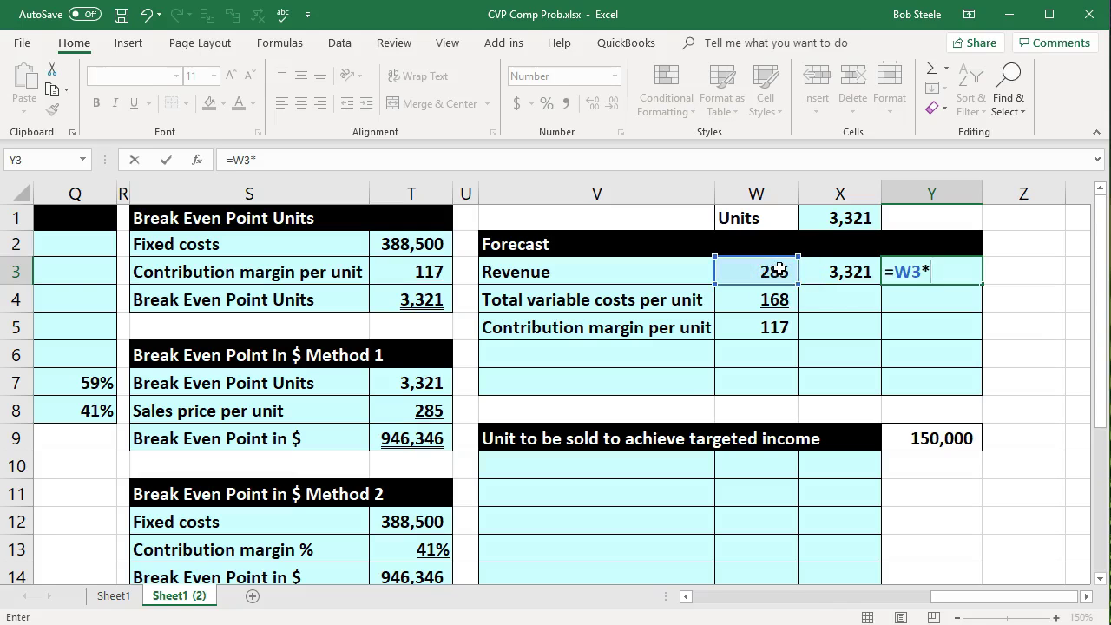
click(827, 272)
key(Return)
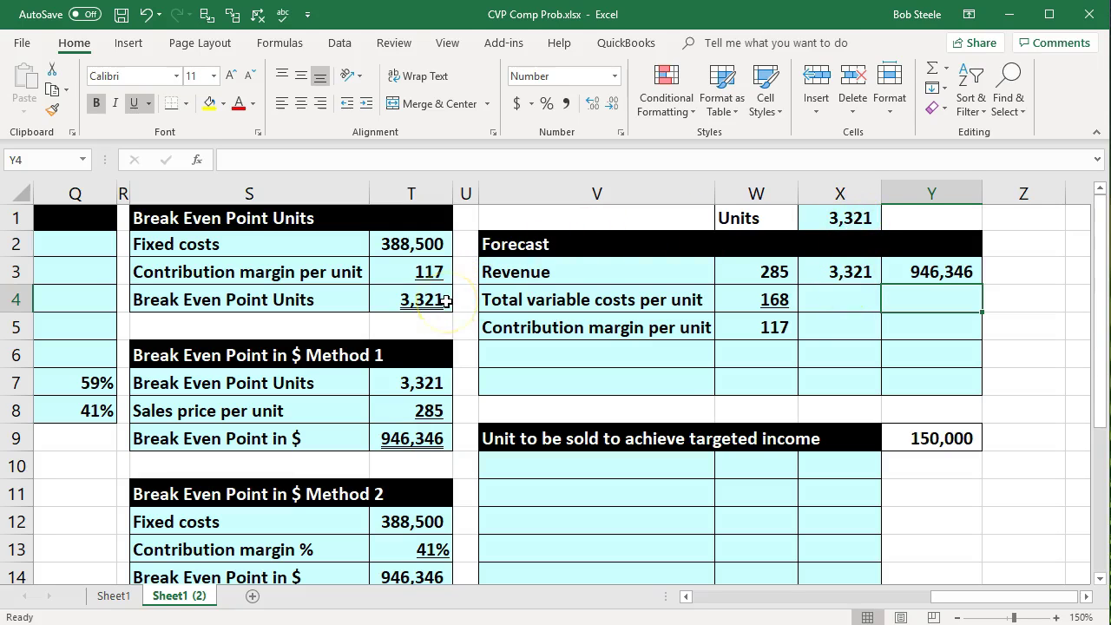
Link the variable costs row's unit quantity in X4 to the forecast units in X1
click(847, 296)
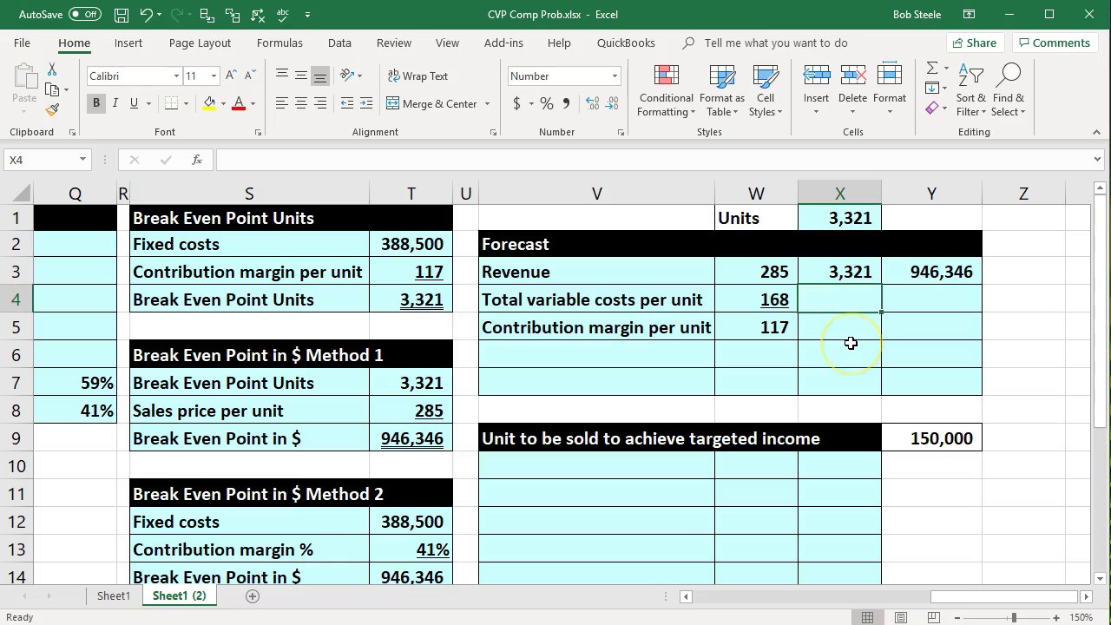
text(=)
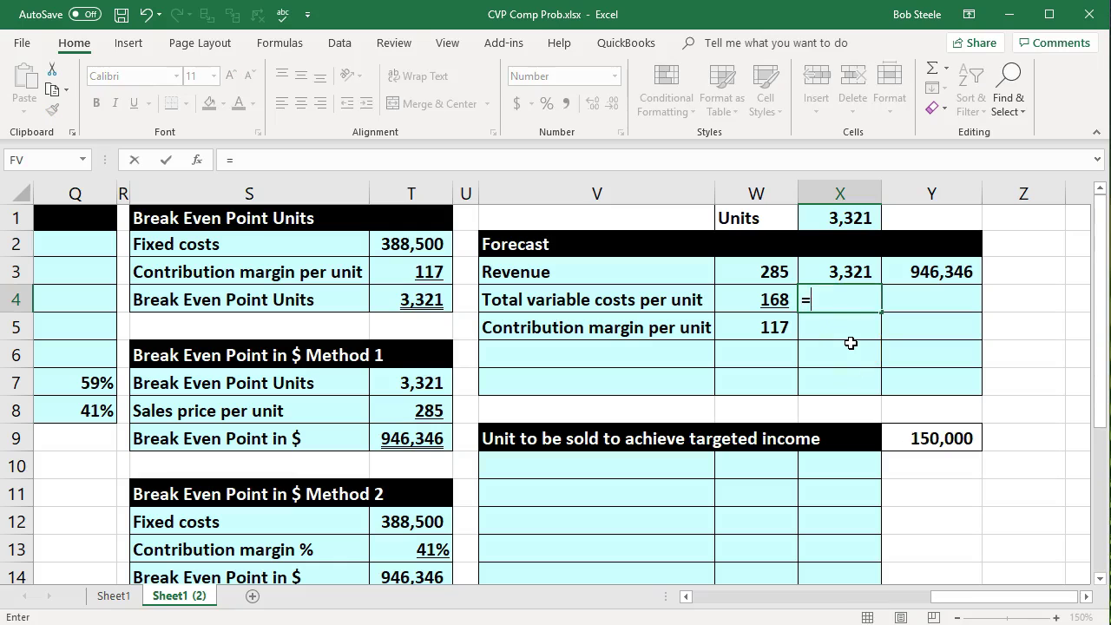
click(858, 224)
key(Return)
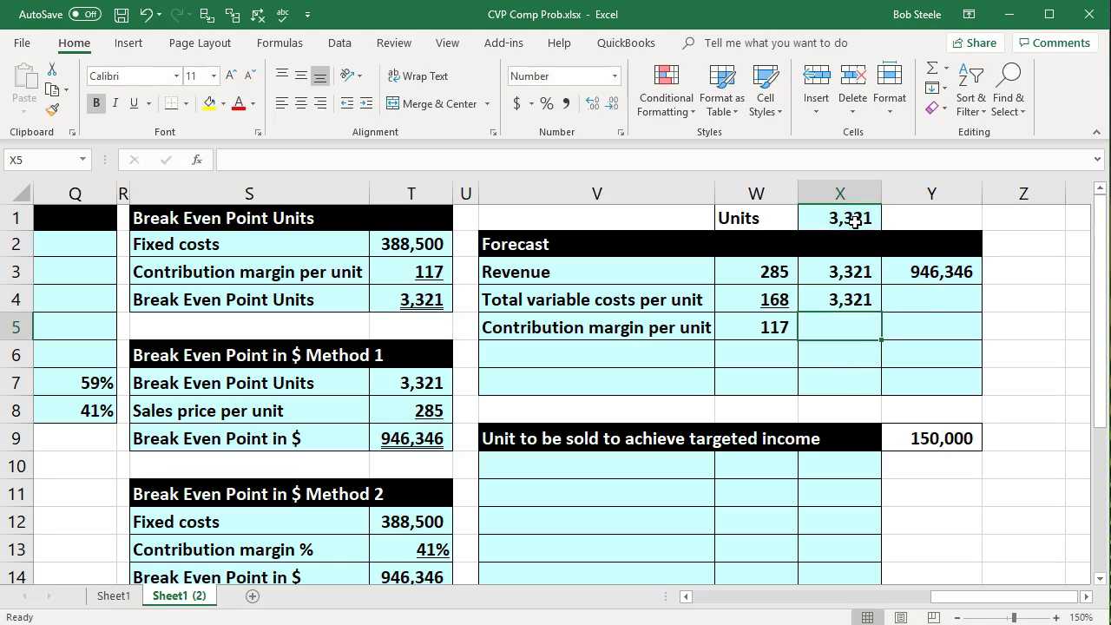
Calculate the forecast's total variable costs in Y4 with the formula =W4*X4
click(949, 305)
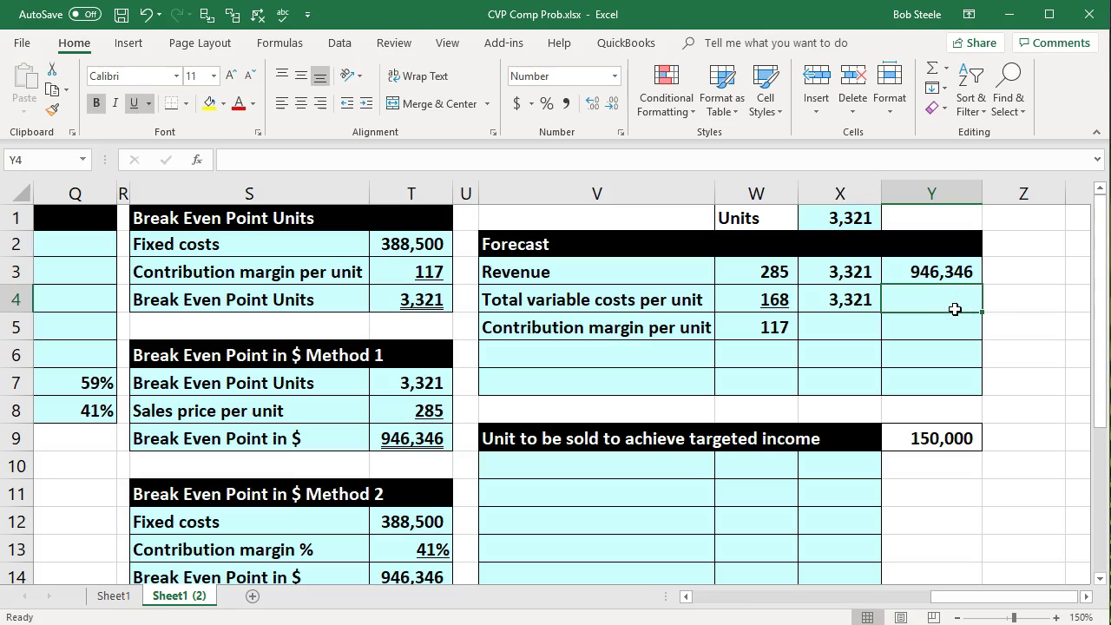
text(=)
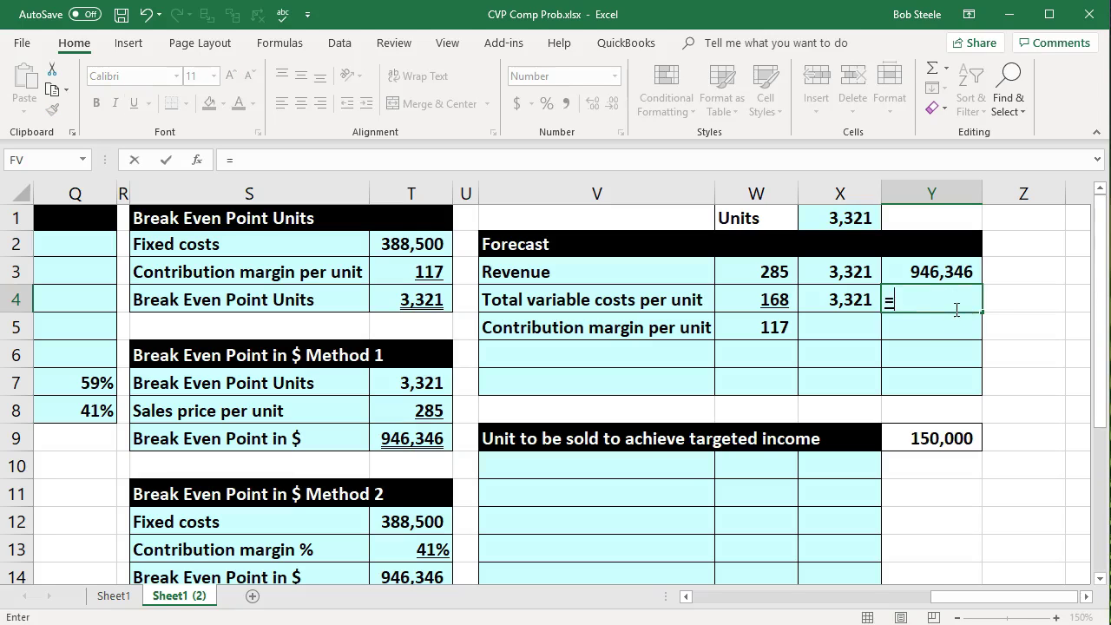
click(770, 297)
text(*)
click(857, 302)
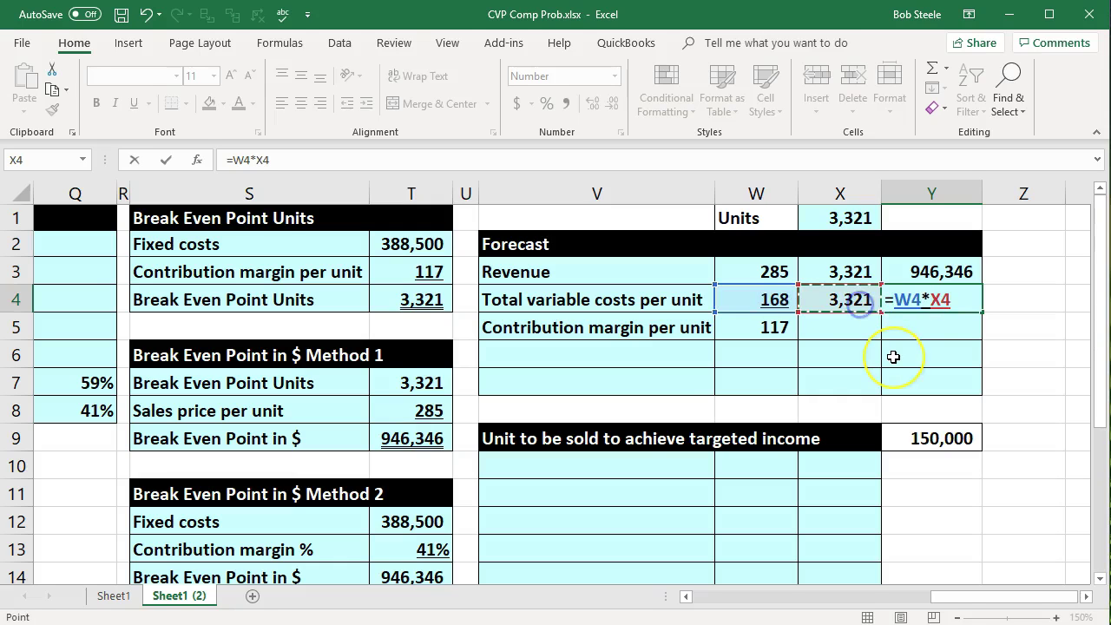
key(Return)
click(932, 294)
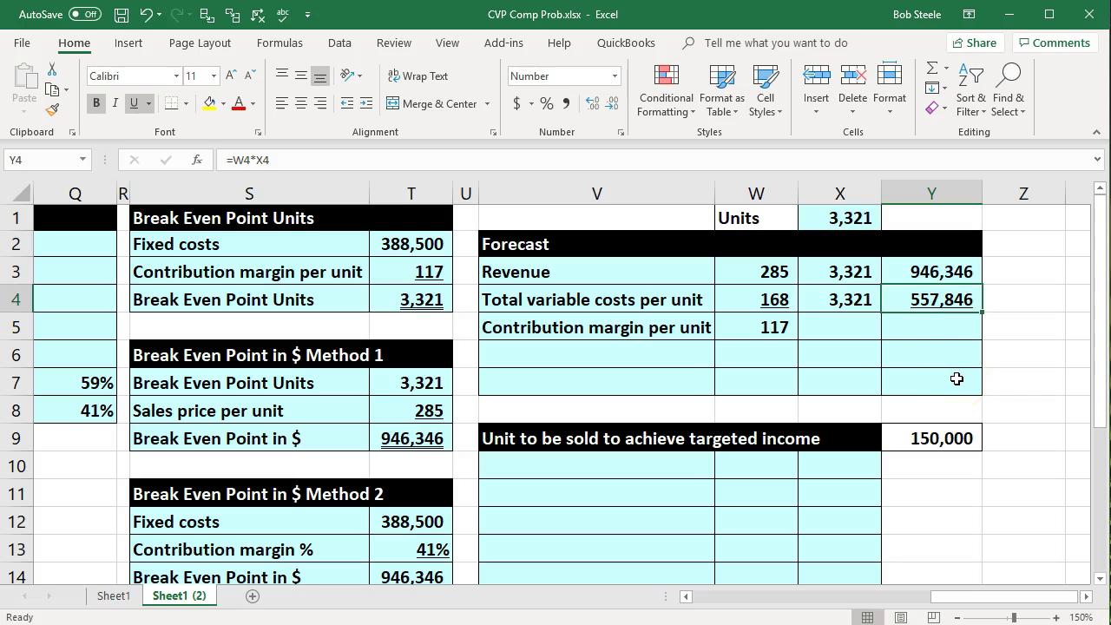
Link the contribution margin row's unit quantity in X5 to the forecast units with the formula =X1
click(851, 332)
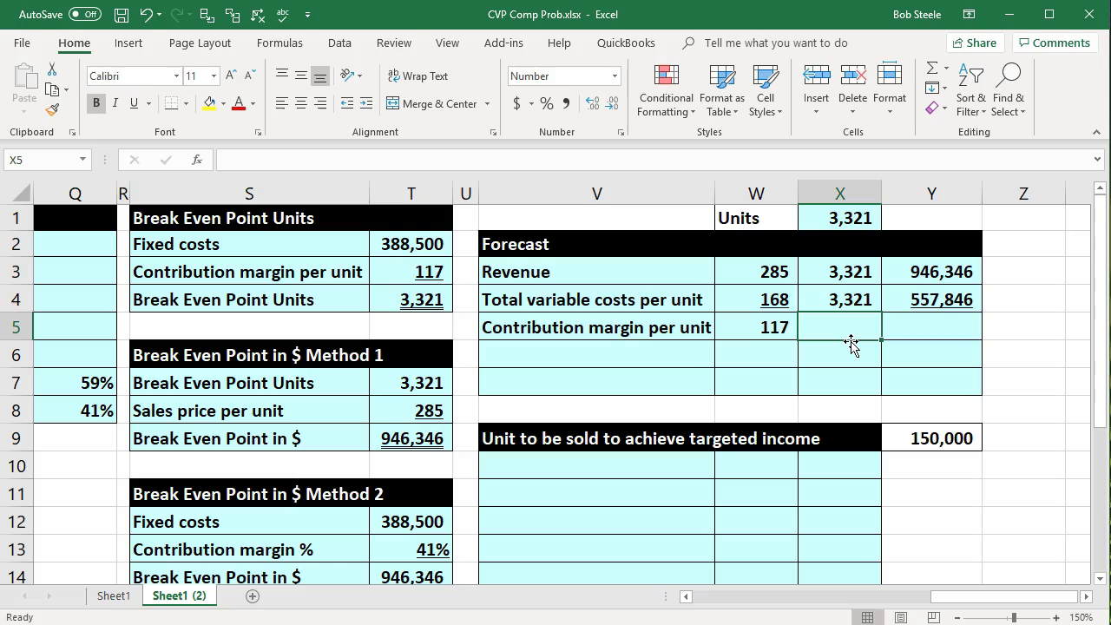
text(=)
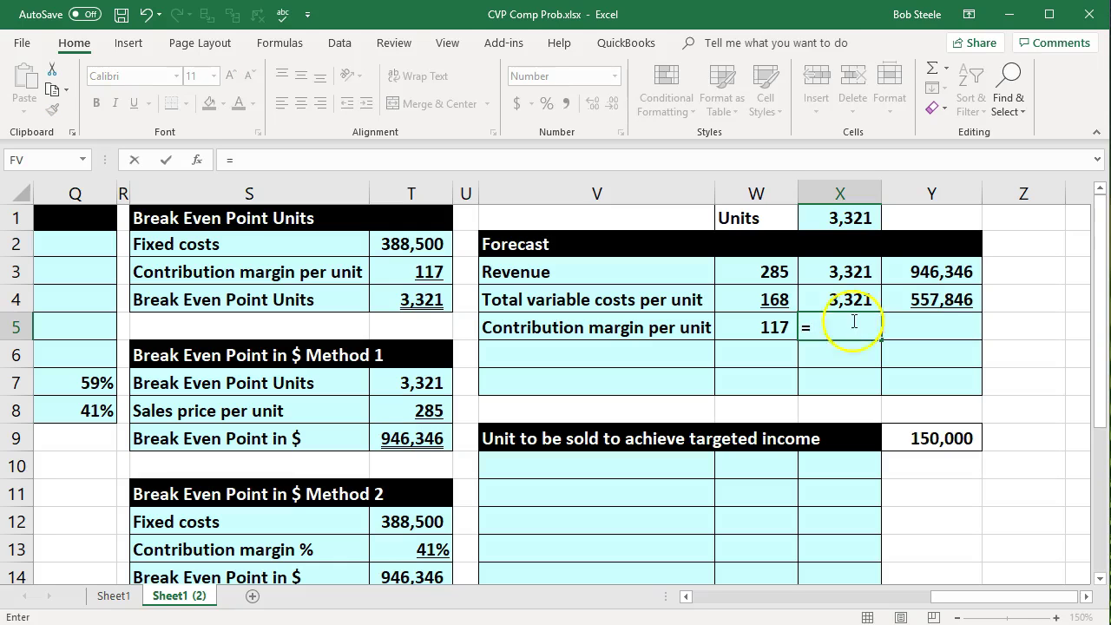
click(850, 218)
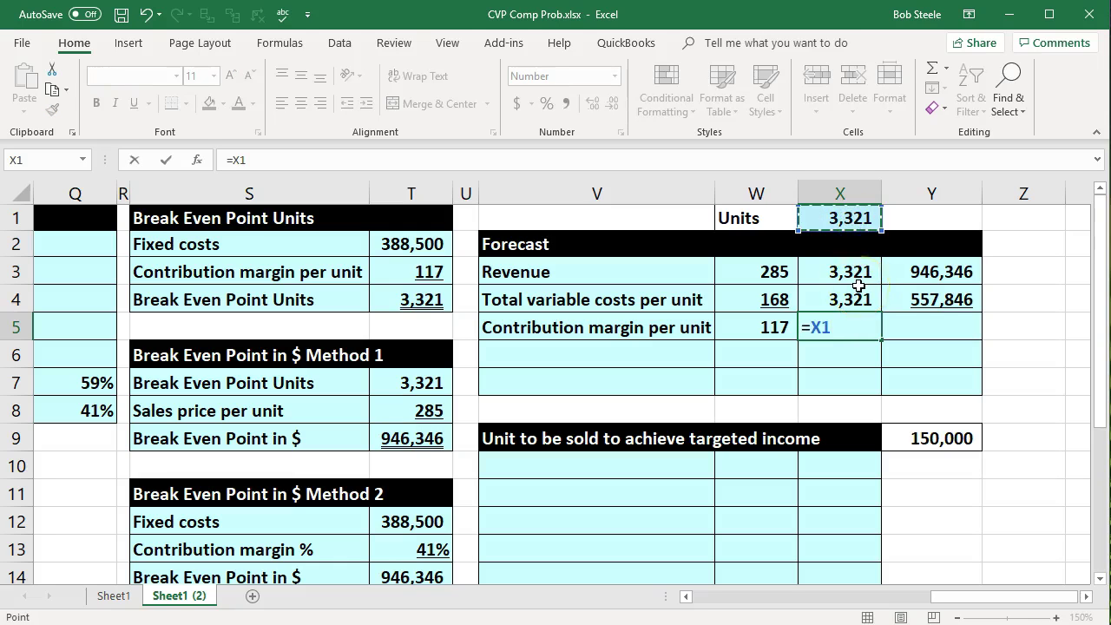
key(Tab)
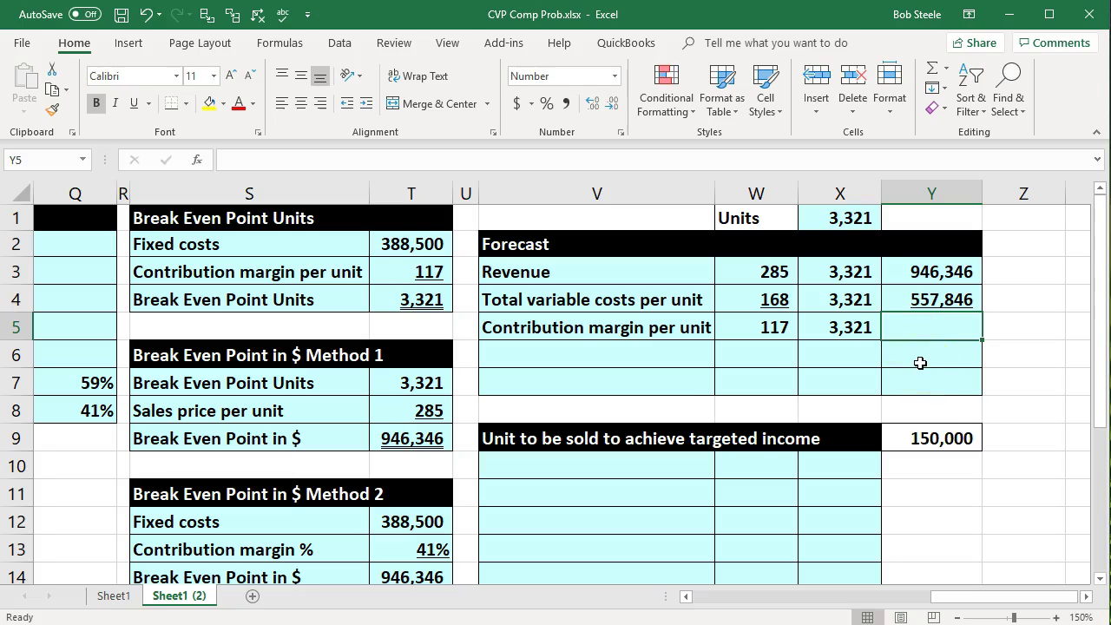
Calculate the total contribution margin in Y5 by subtracting variable costs from revenue with =Y3-Y4
text(=)
key(Up)
key(Up)
text(-)
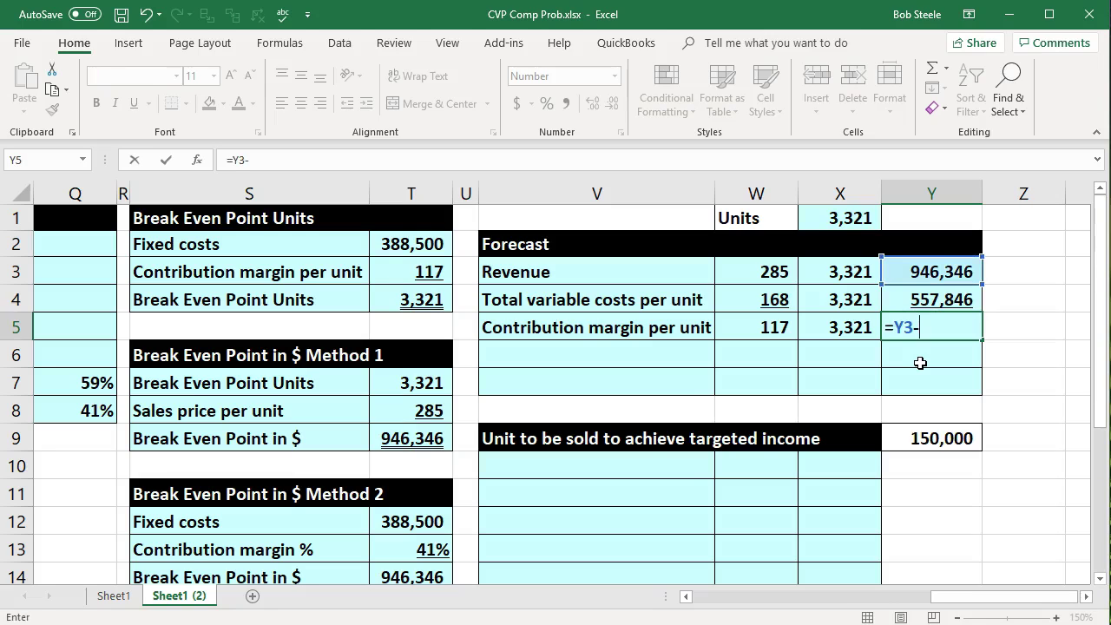
key(Up)
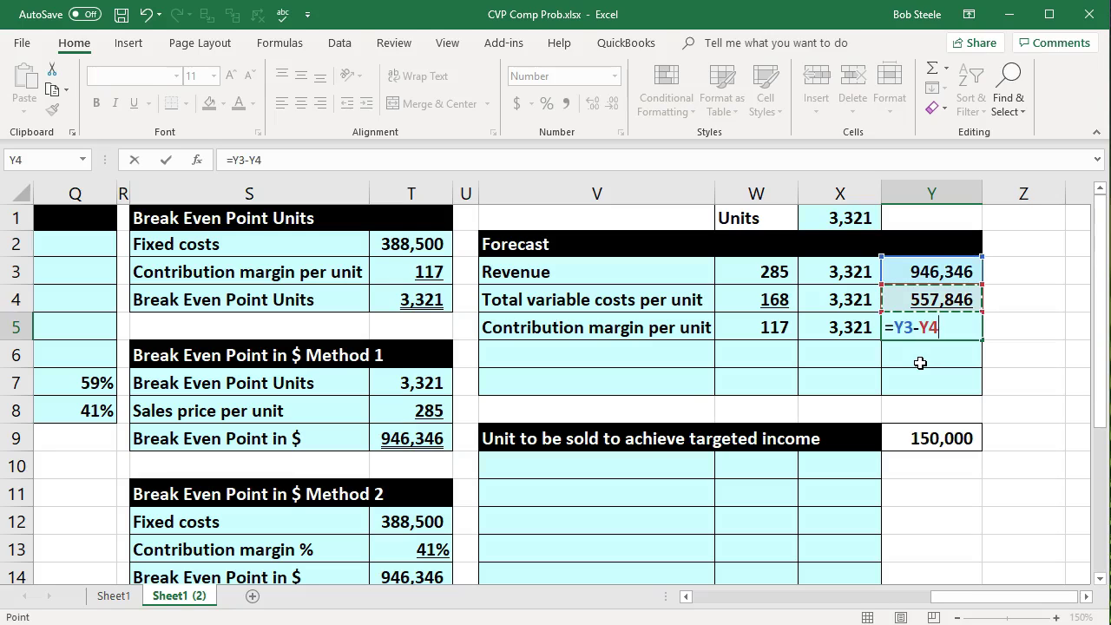
key(Return)
key(Left)
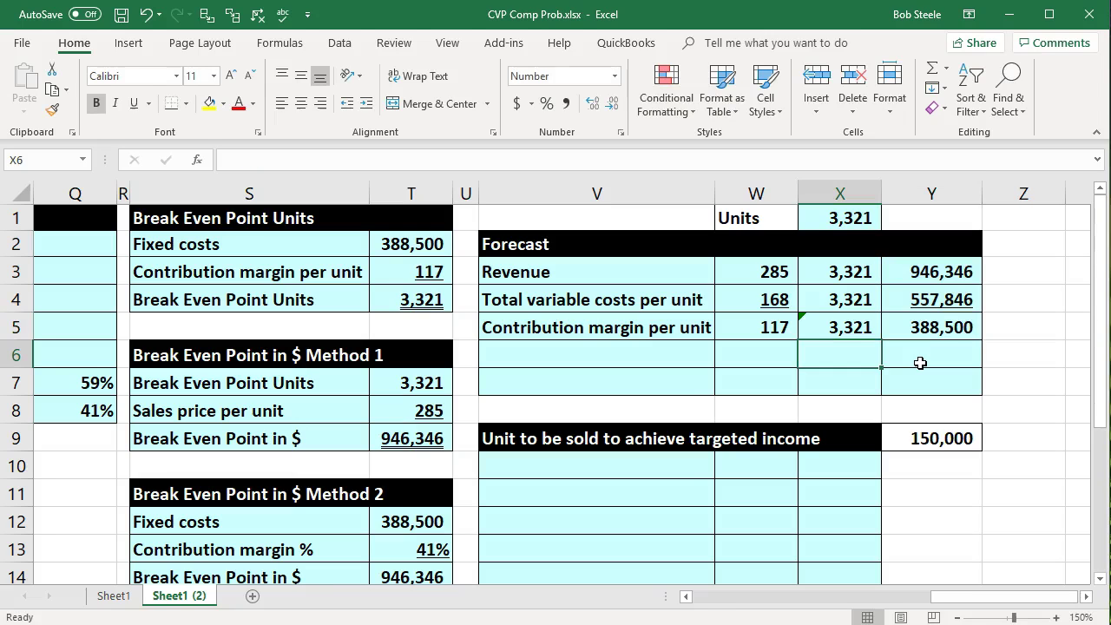
Add a cross-check of the total contribution margin in Z5 by multiplying margin per unit by units with =W5*X5
click(920, 363)
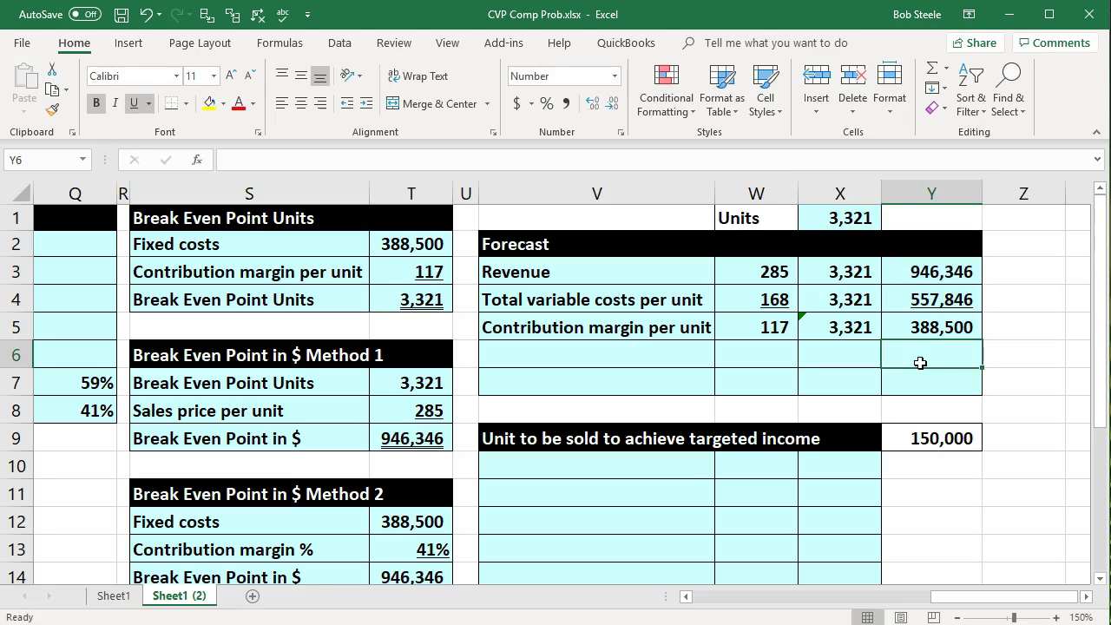
key(Right)
key(Up)
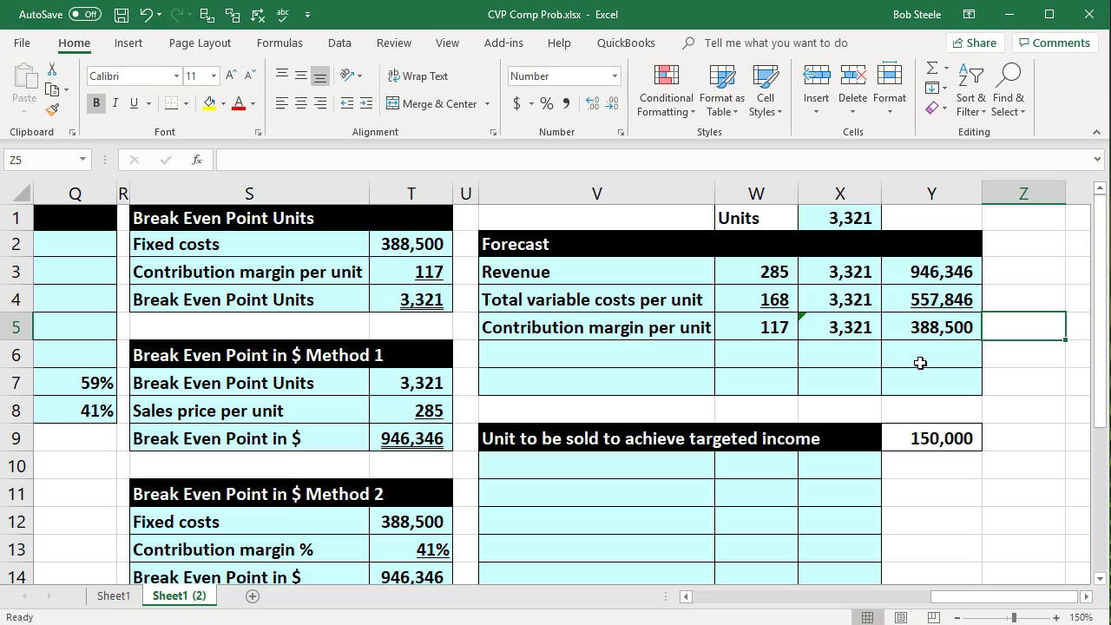
text(=)
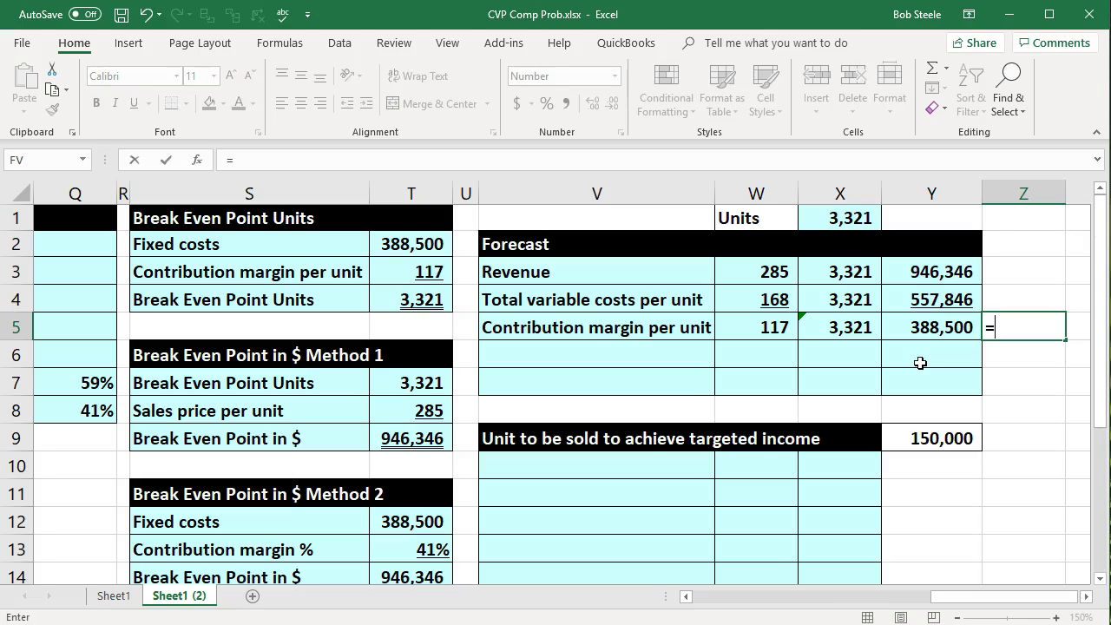
key(Left)
key(Left)
key(Left)
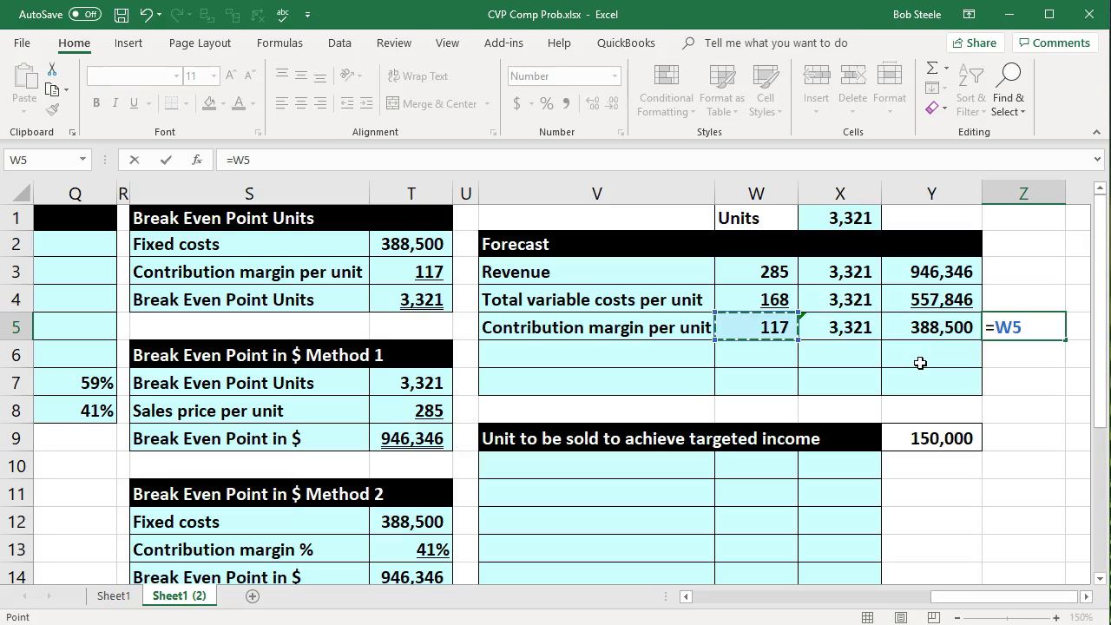
text(*)
key(Left)
key(Left)
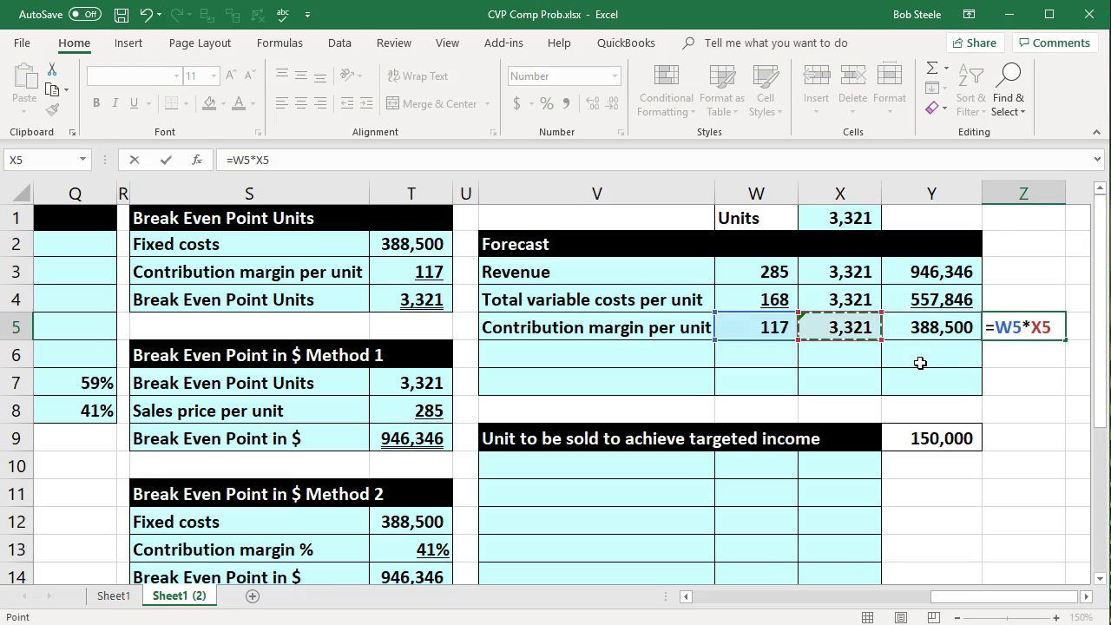
key(Return)
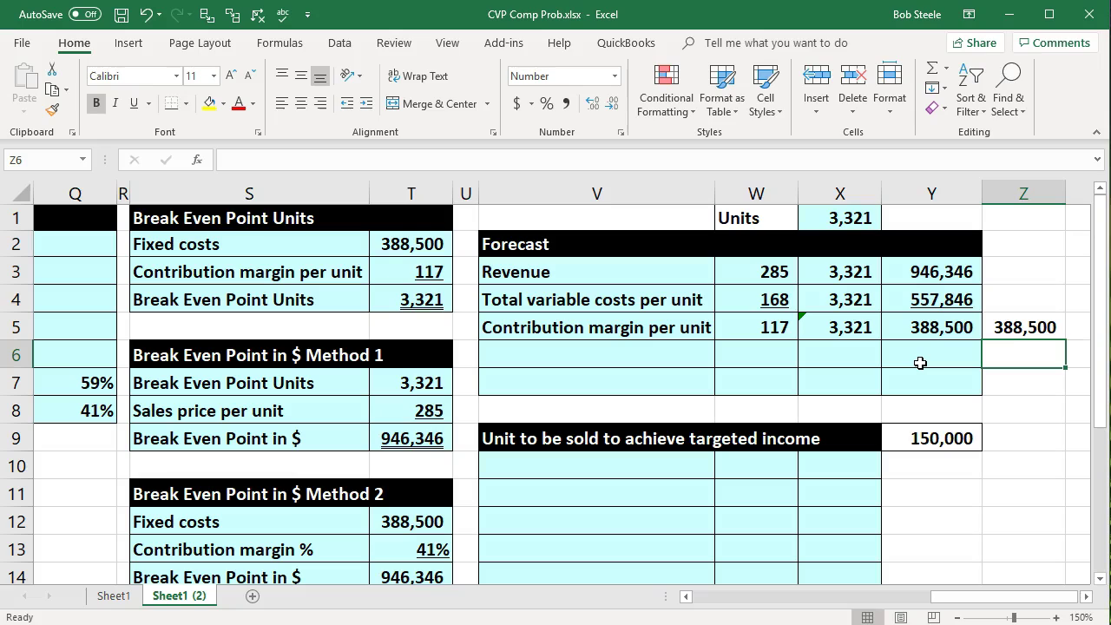
Enter the label "Fixed costs" in V6, below the contribution margin label of the forecast
key(Left)
key(Left)
key(Left)
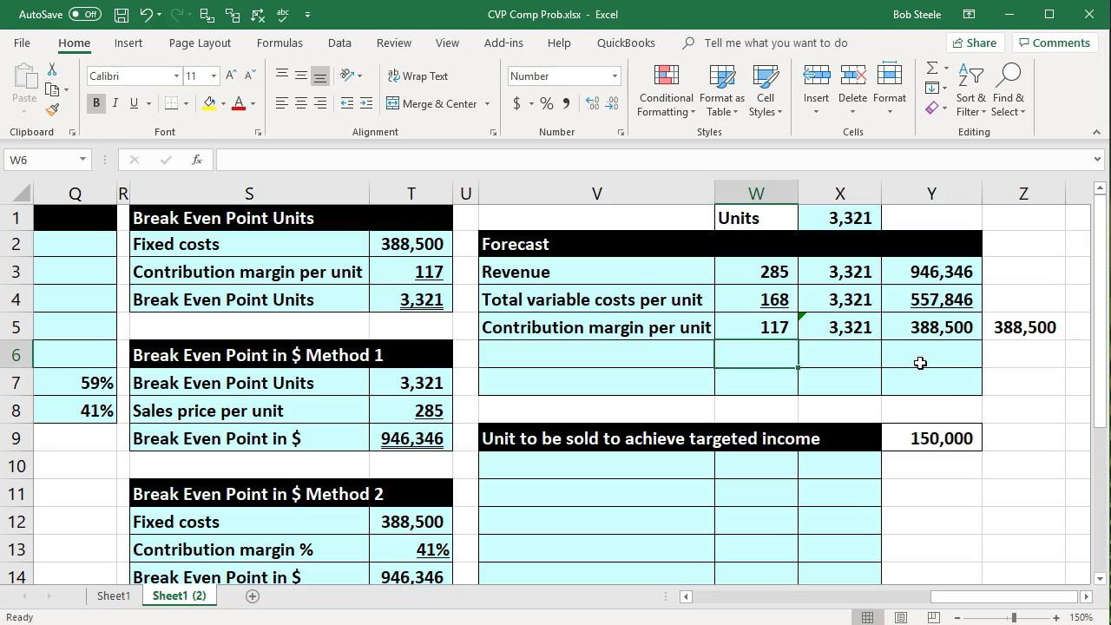
key(Left)
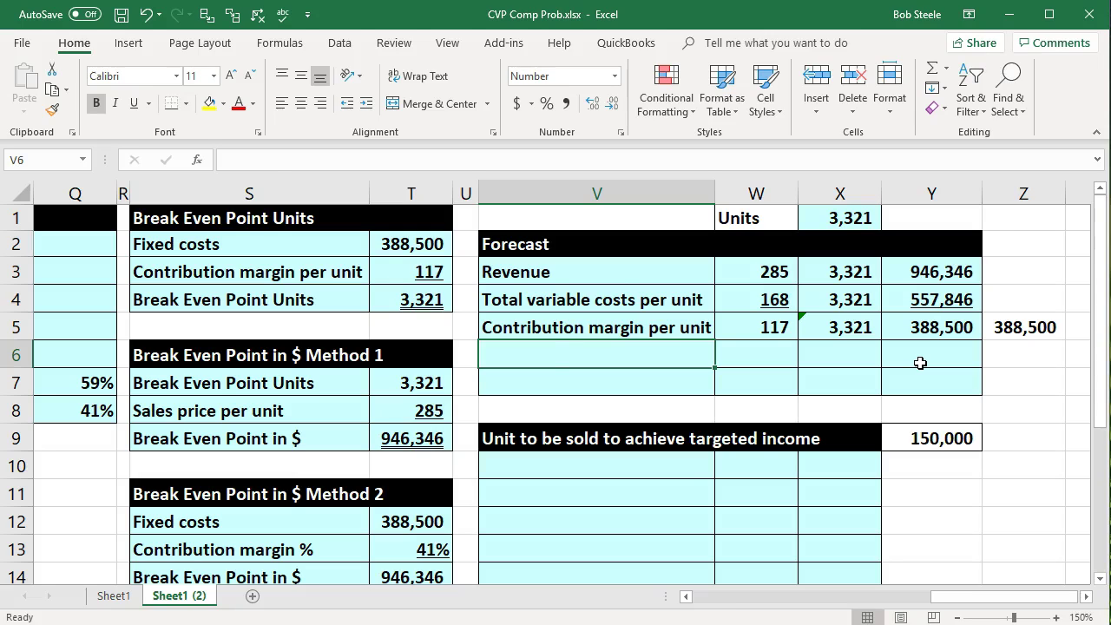
text(Fixed costs)
key(Right)
Link the forecast's fixed costs amount in Y6 to the break-even table's fixed costs with the formula =T2
key(Right)
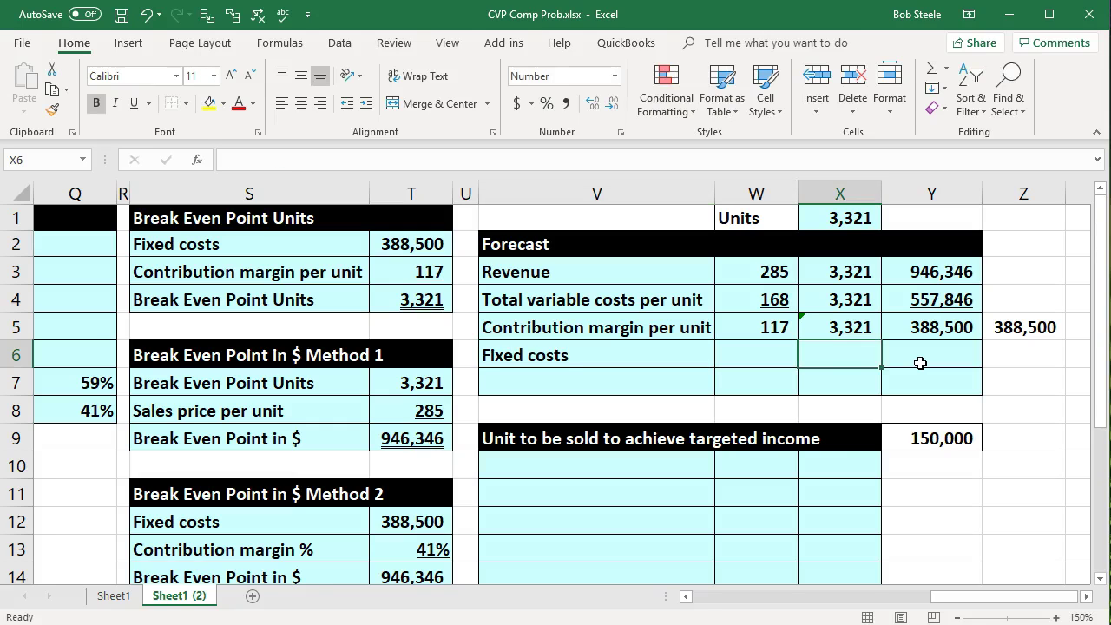
click(920, 363)
text(=)
key(Left)
key(Left)
key(Left)
key(Left)
key(Left)
key(Left)
key(Up)
key(Up)
key(Up)
key(Up)
key(Right)
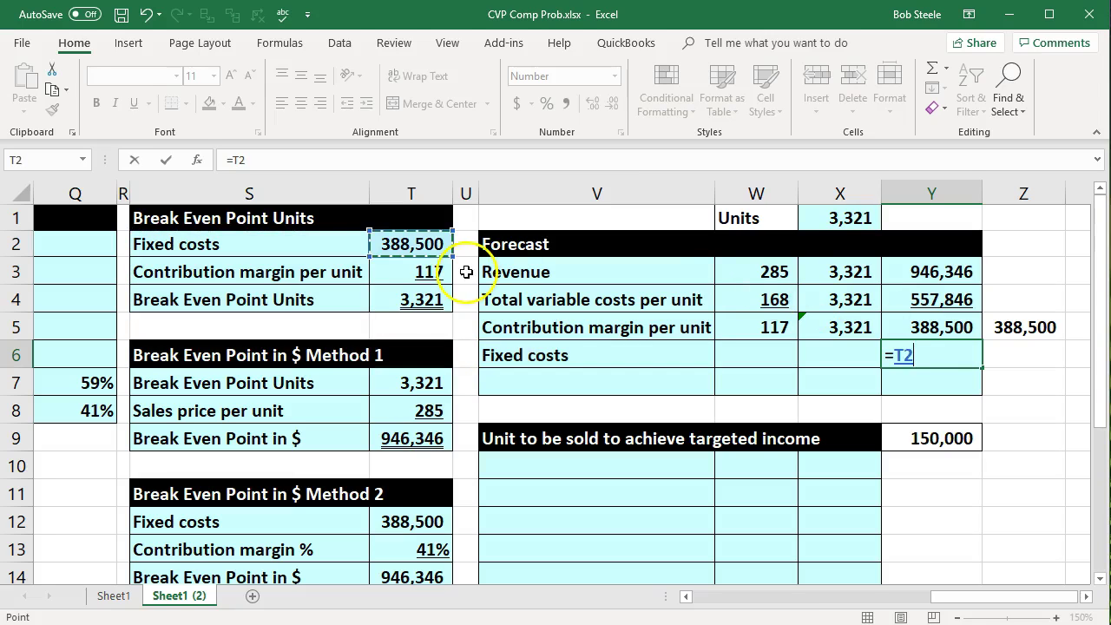
key(Return)
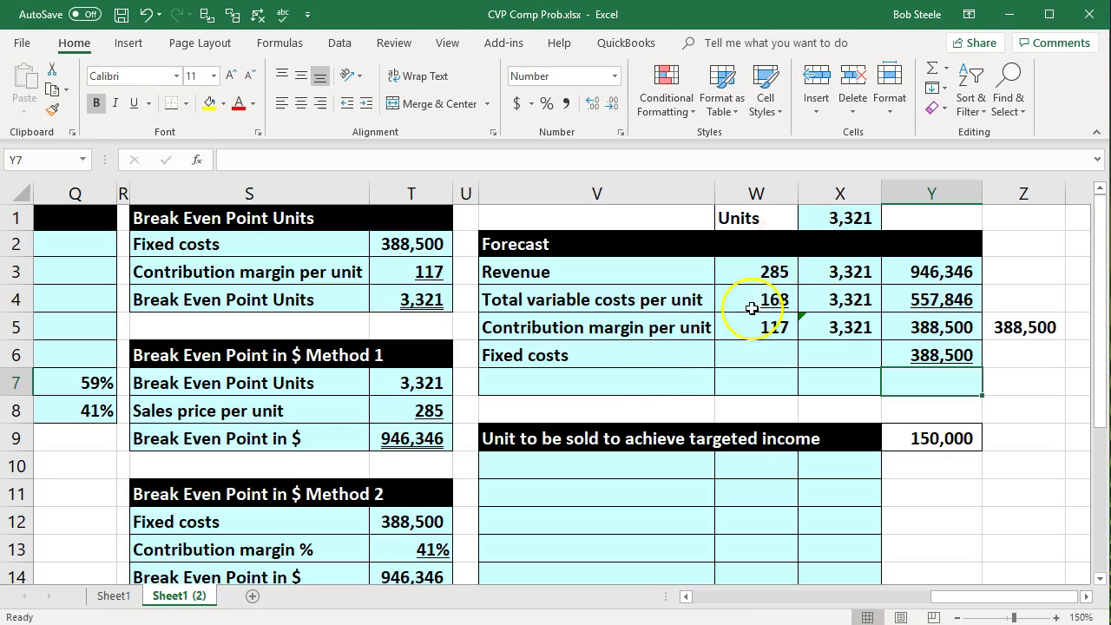
Add the label "Forecast profit" in V7 and calculate the profit in Y7 by subtracting fixed costs from contribution margin with =Y5-Y6
click(609, 383)
text(Forecast profit)
key(Tab)
key(Tab)
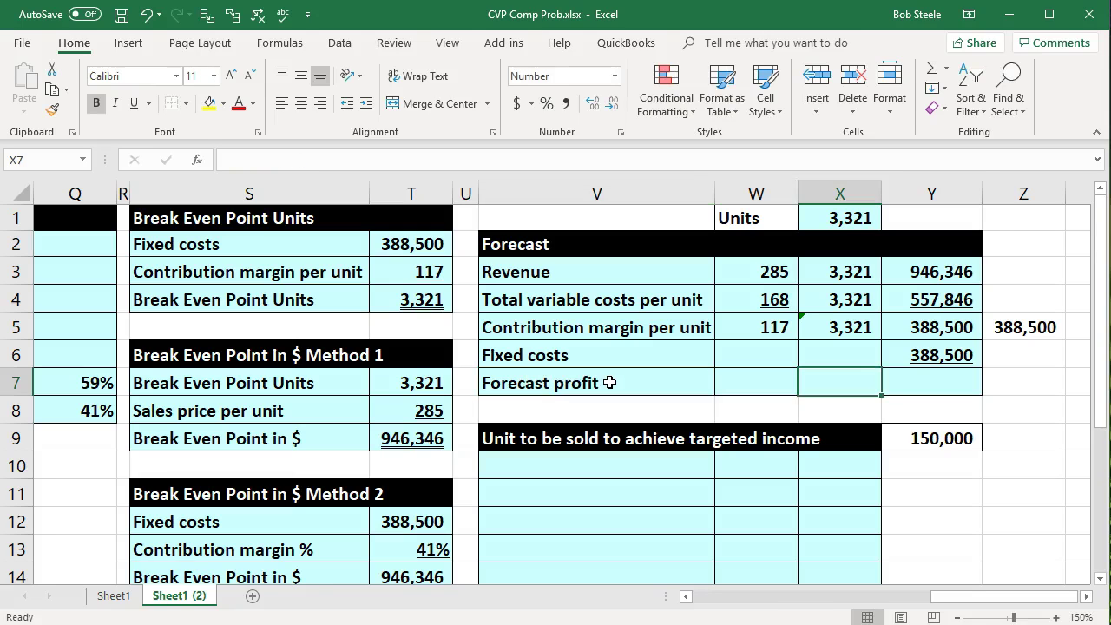
key(Tab)
text(=)
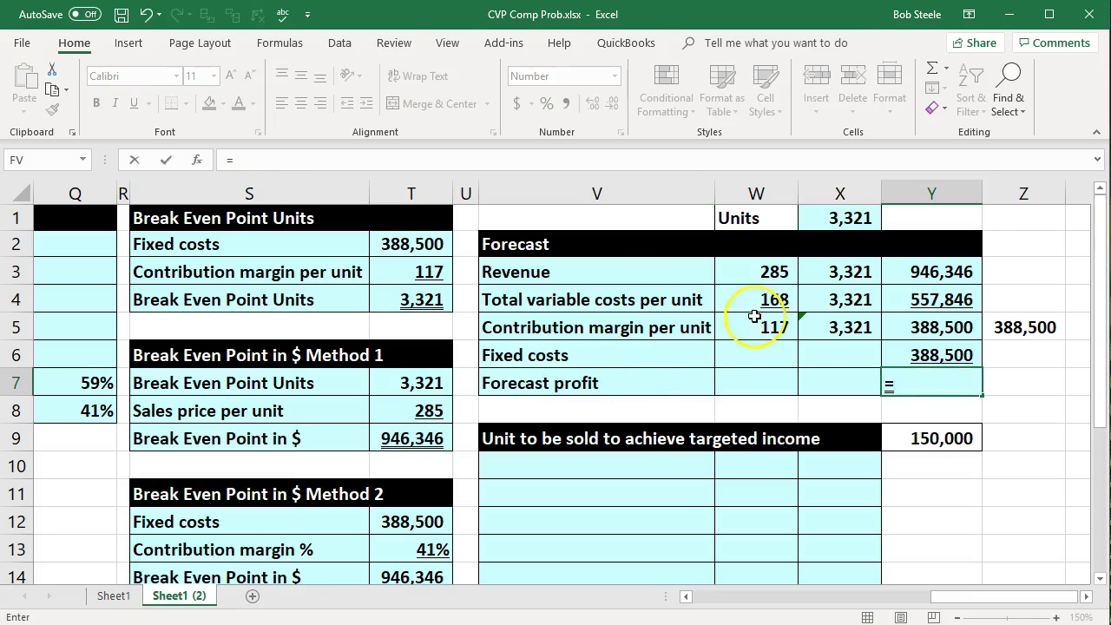
click(913, 334)
text(-)
click(940, 354)
key(Return)
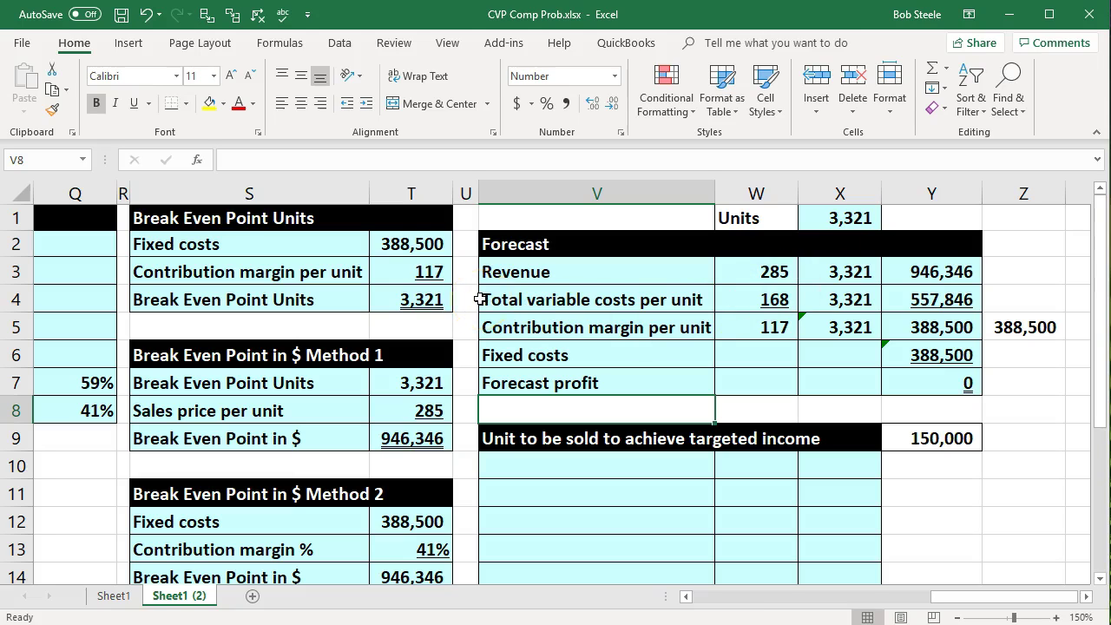
Replace the break-even link in the forecast's units cell X1 with 4000 and check the forecast profit in Y7
click(936, 274)
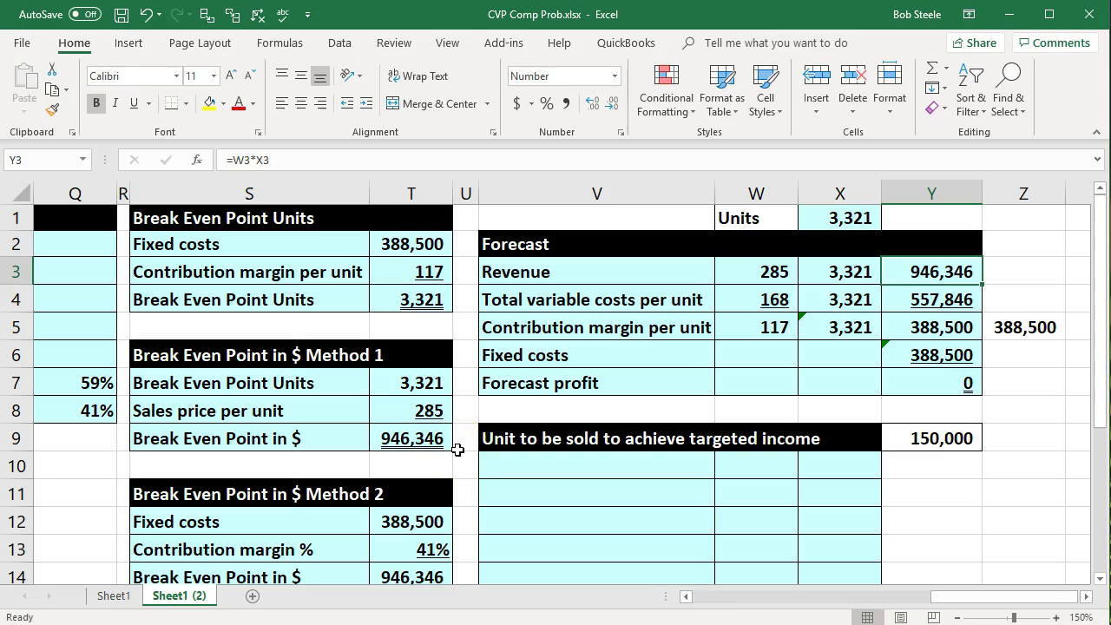
click(838, 224)
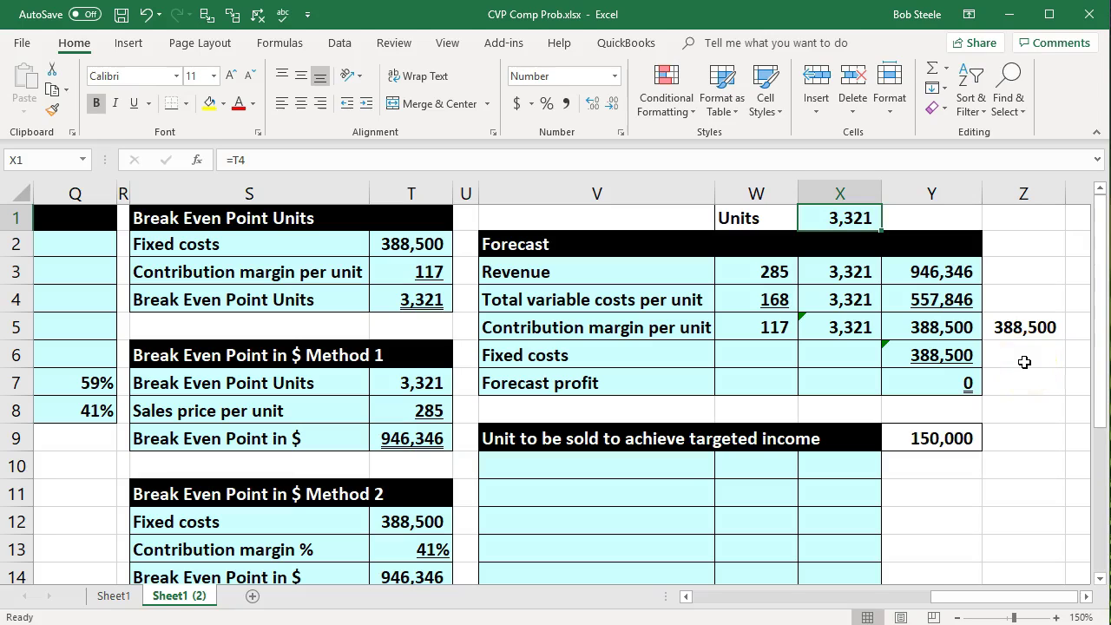
key(F2)
key(BackSpace)
key(BackSpace)
key(BackSpace)
text(4000)
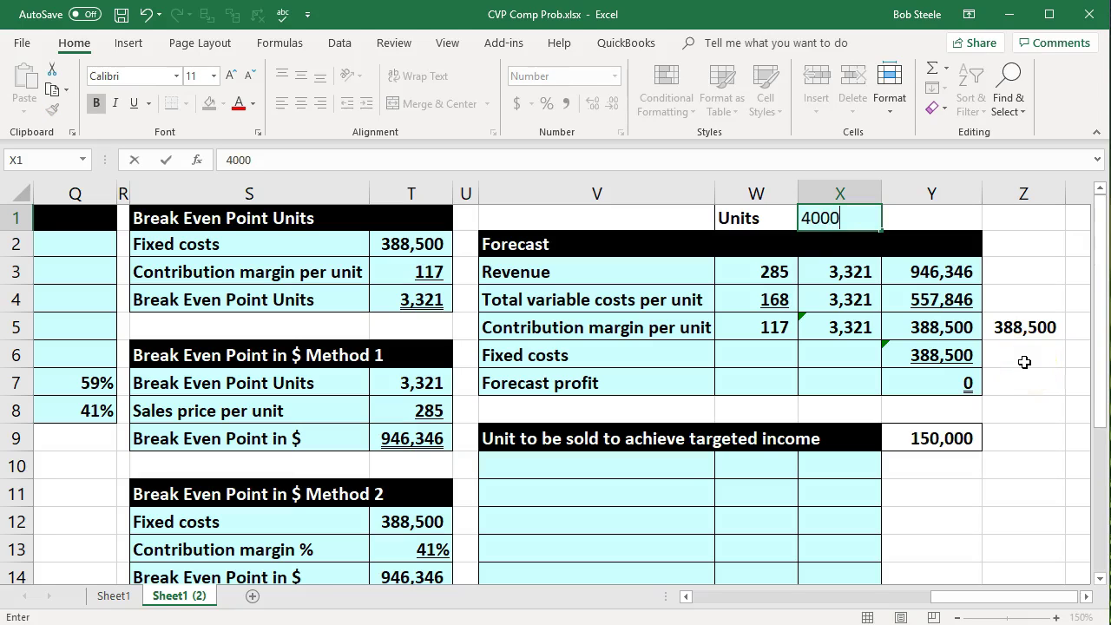
key(Return)
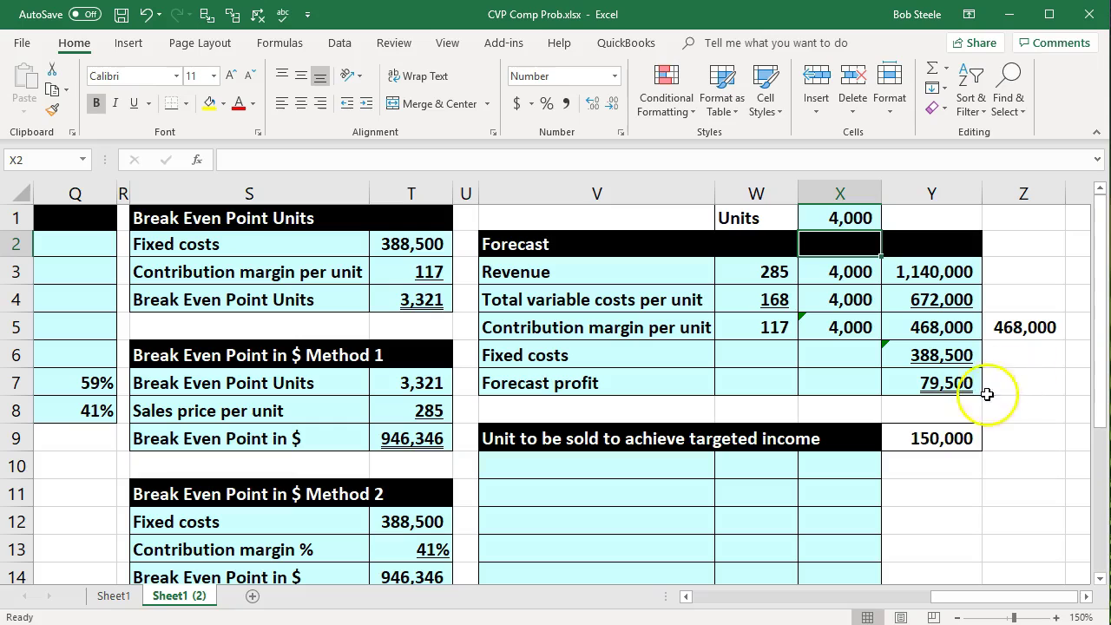
click(955, 388)
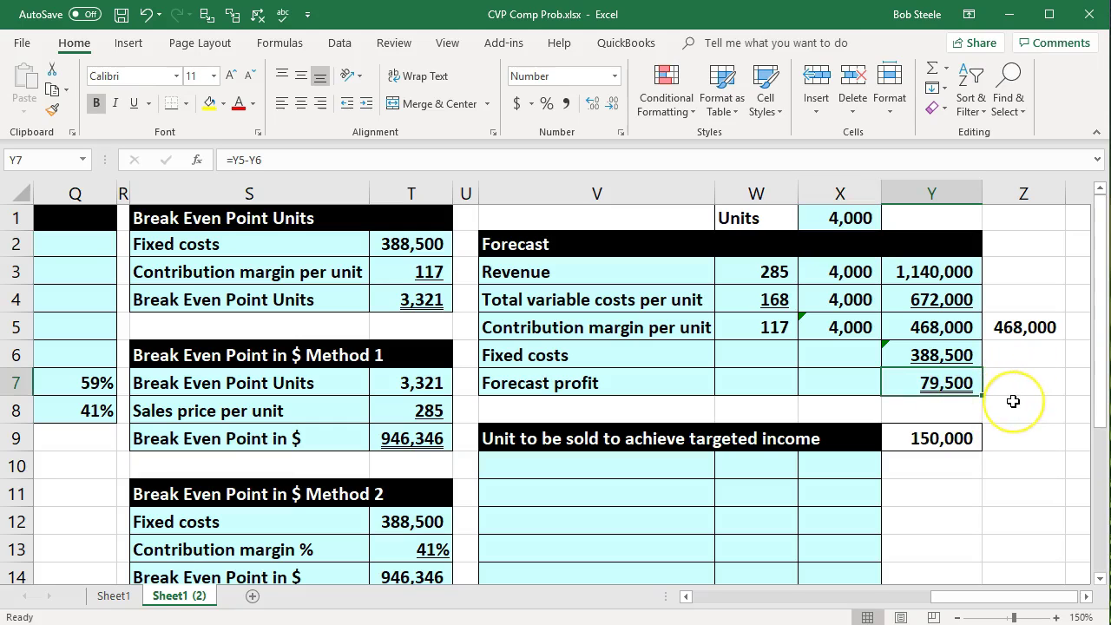
Set the forecast's units in X1 to 5000 and compare the forecast profit with the targeted income in Y9
click(842, 217)
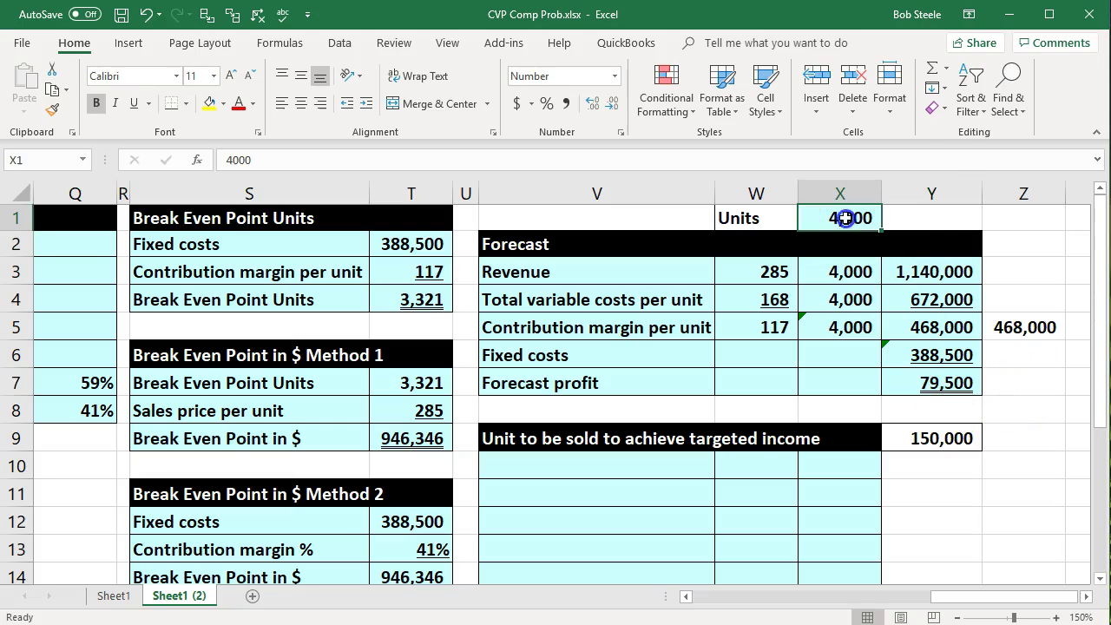
text(5000)
key(Return)
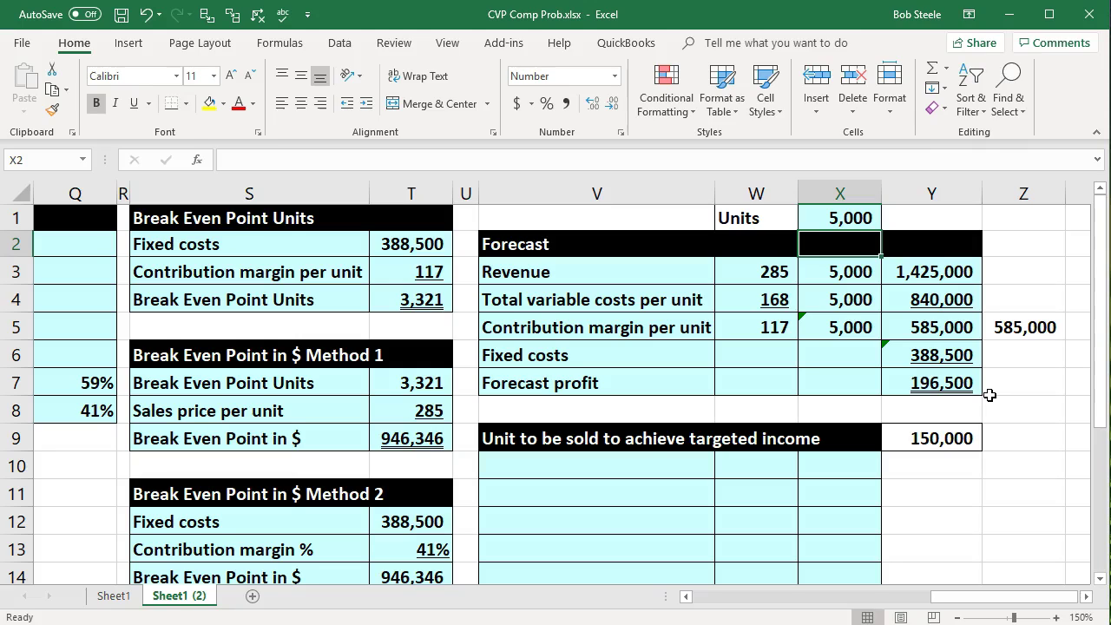
click(987, 469)
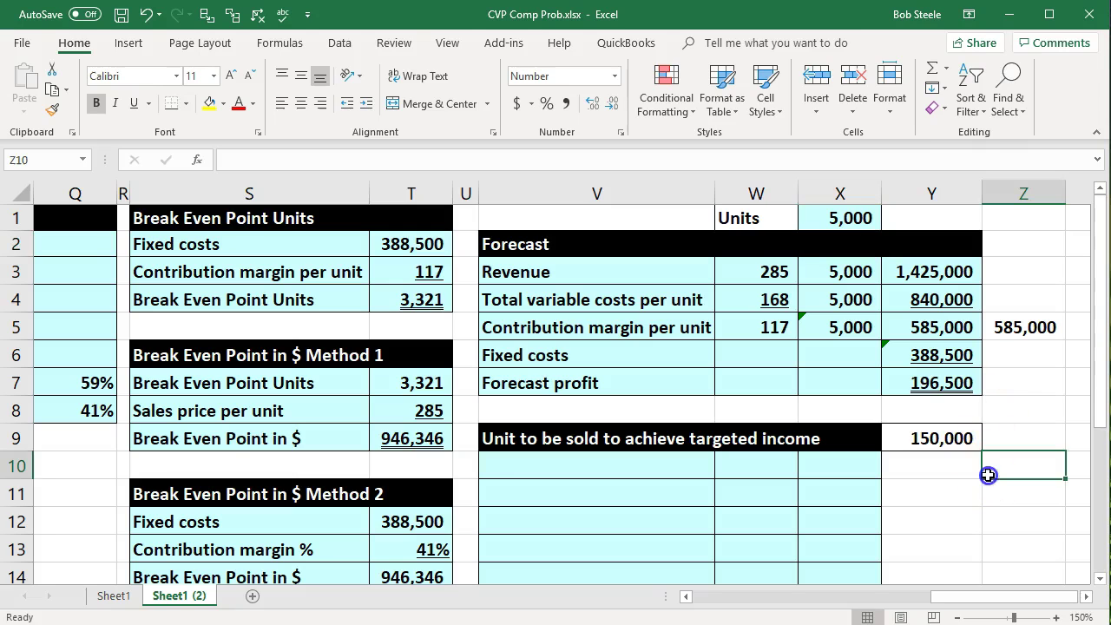
scroll(986, 475, down, 1)
click(955, 356)
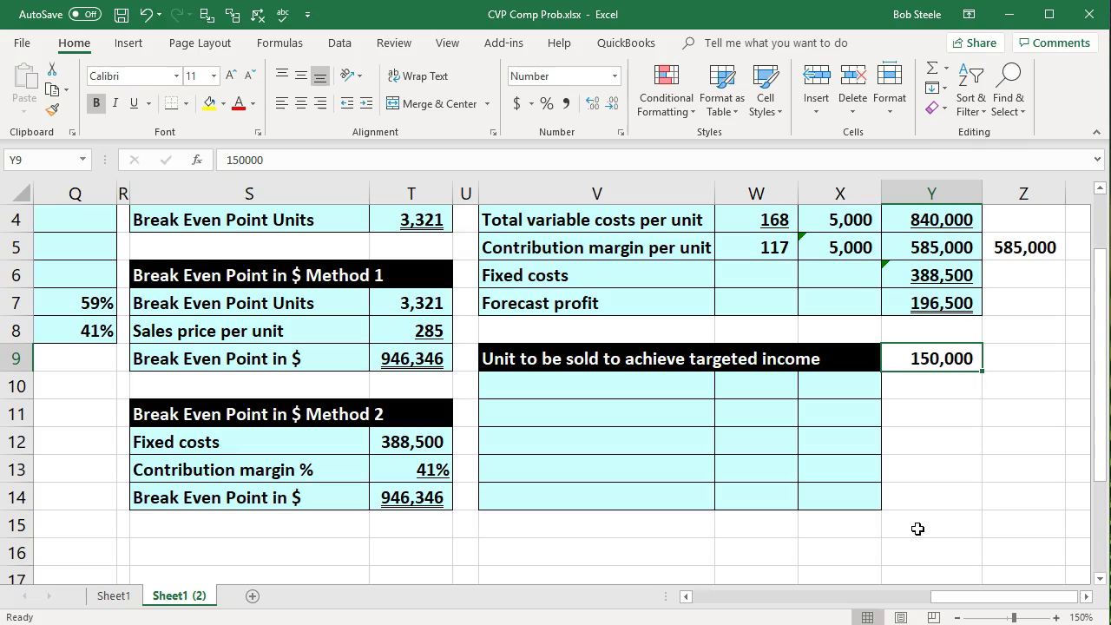
scroll(917, 528, up, 1)
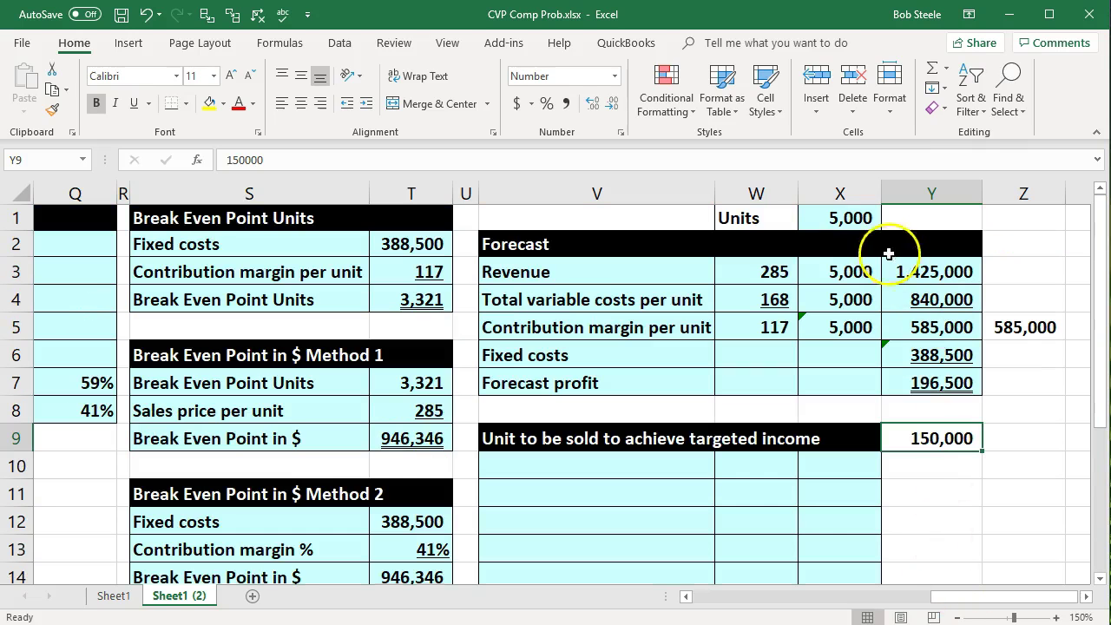
Try 4000 and 4500 units in X1 to bring the forecast profit closer to the targeted income
click(861, 223)
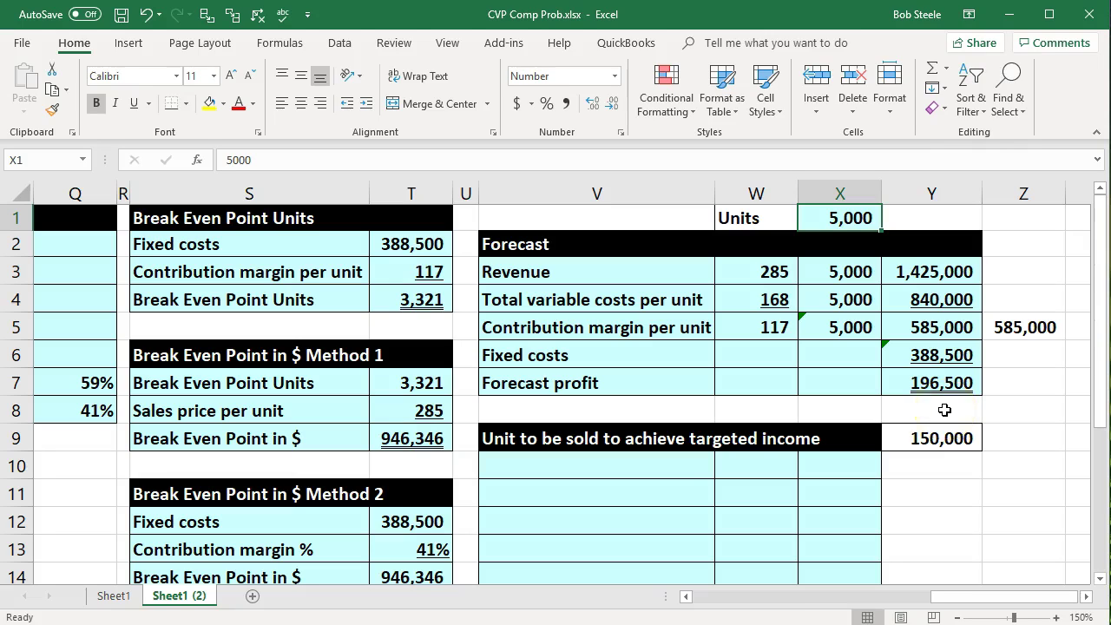
text(4000)
key(Return)
key(Up)
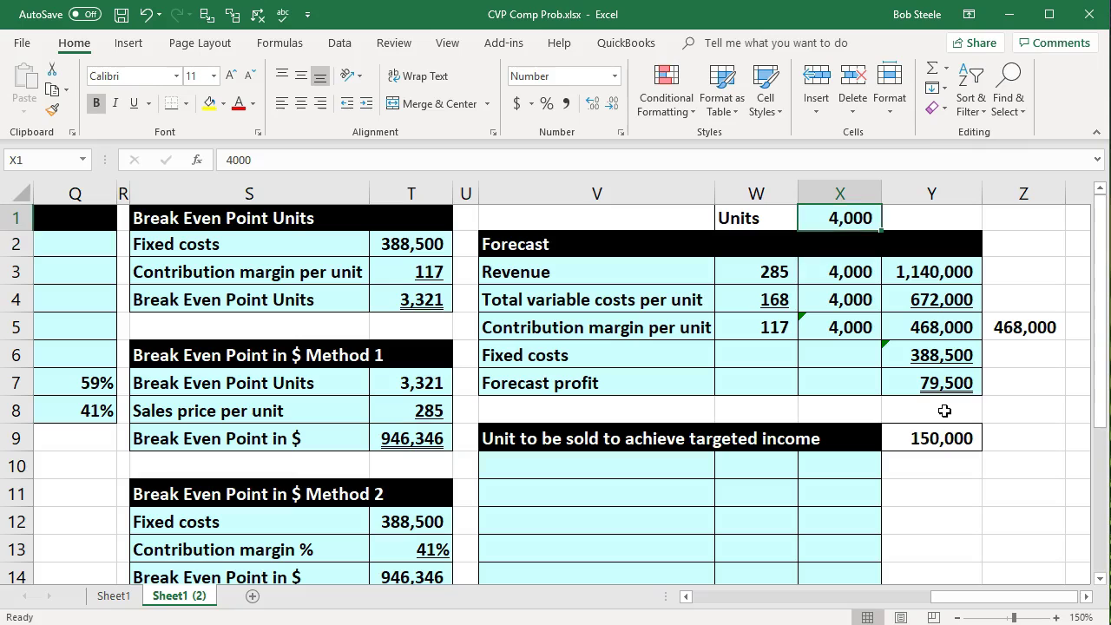
text(4500)
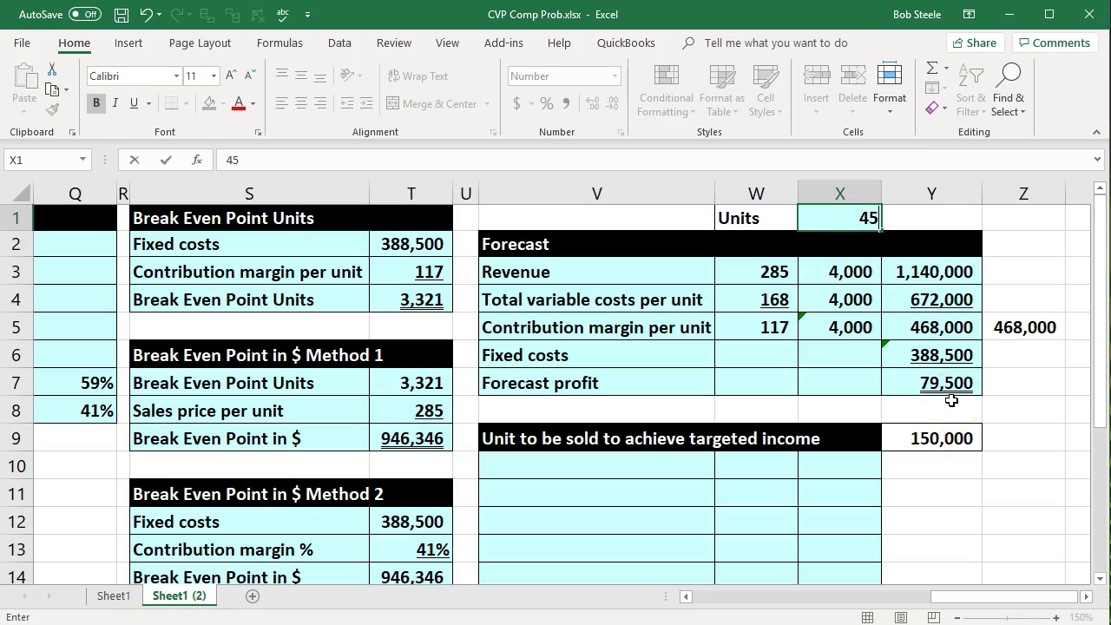
key(Return)
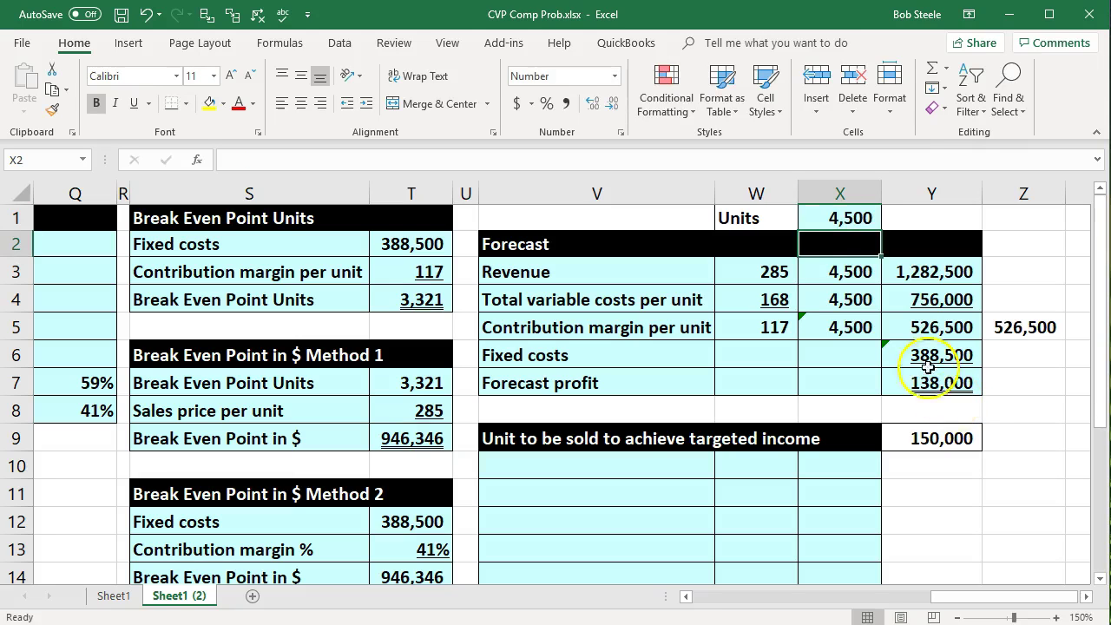
Set the forecast's units in X1 to 4600 and compare the forecast profit with the targeted income in Y9
click(851, 220)
text(4600)
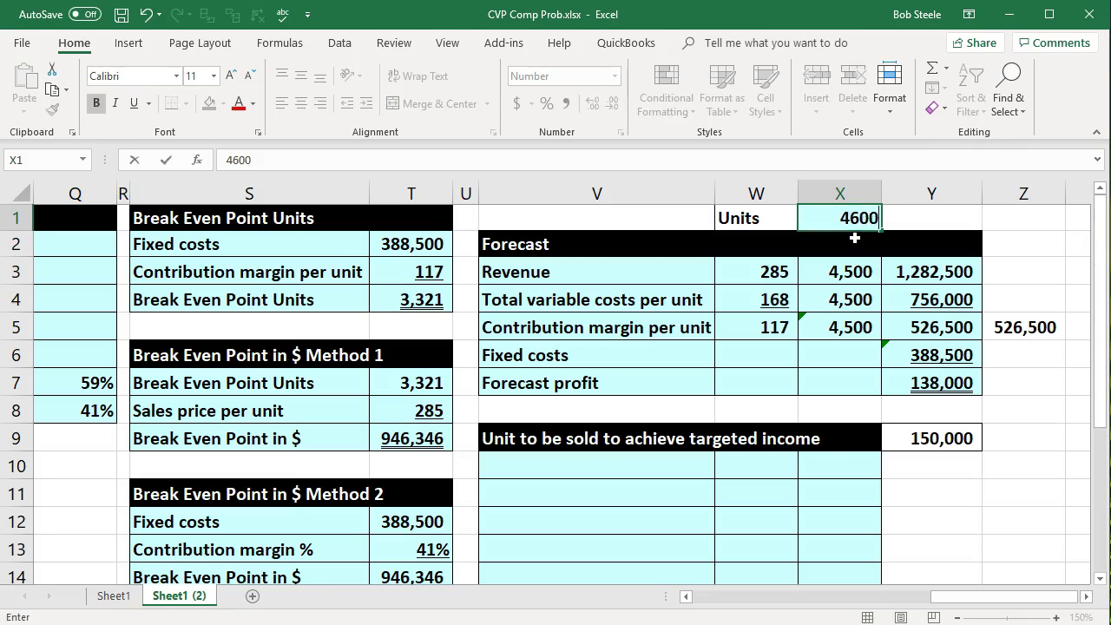
key(Return)
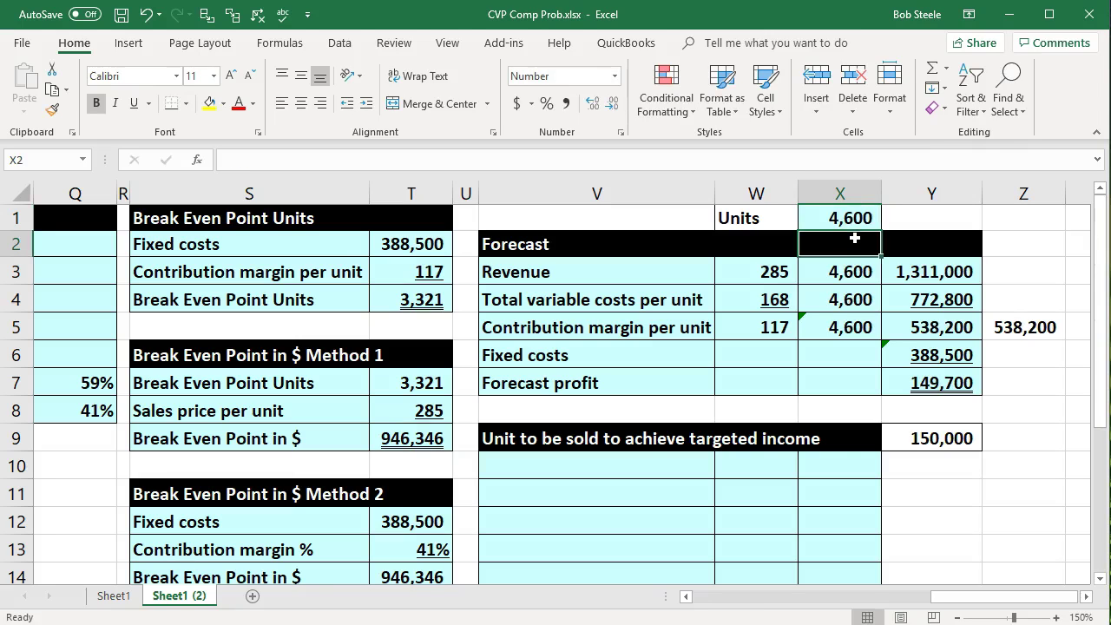
click(937, 441)
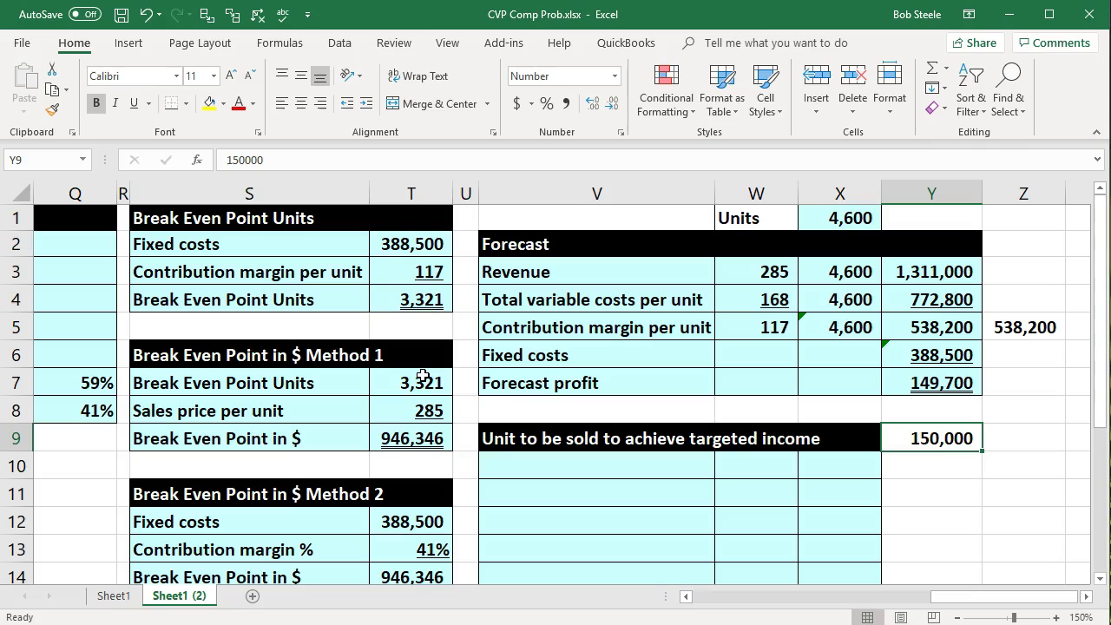
Enter the label "Fixed cost" in V10 of the targeted income table and link W10 to the fixed costs with =T2
click(591, 465)
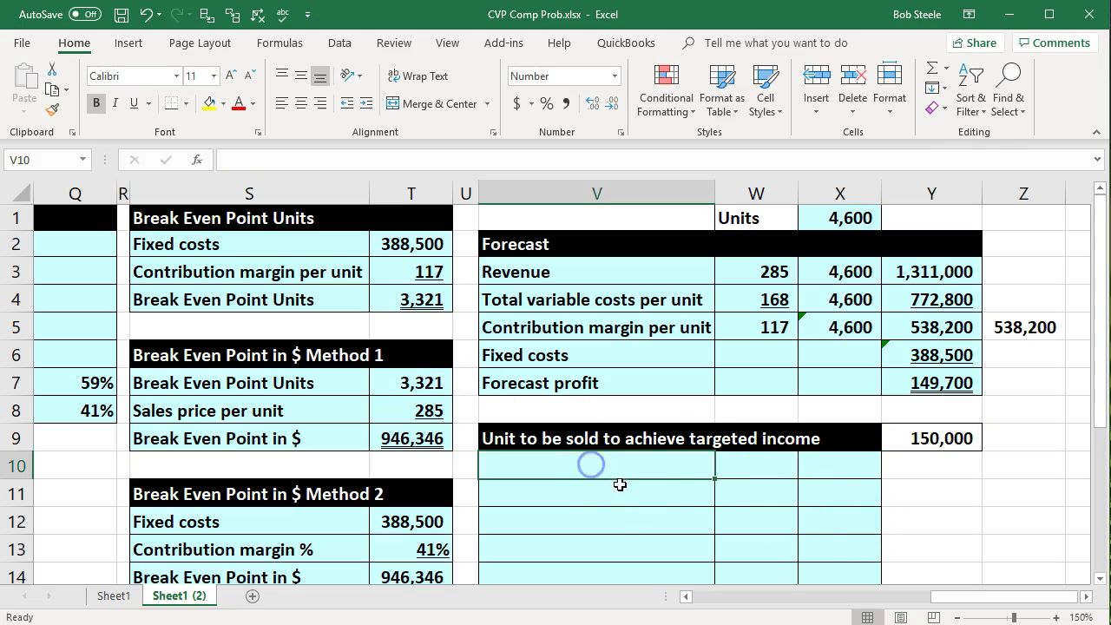
text(Fixed cost)
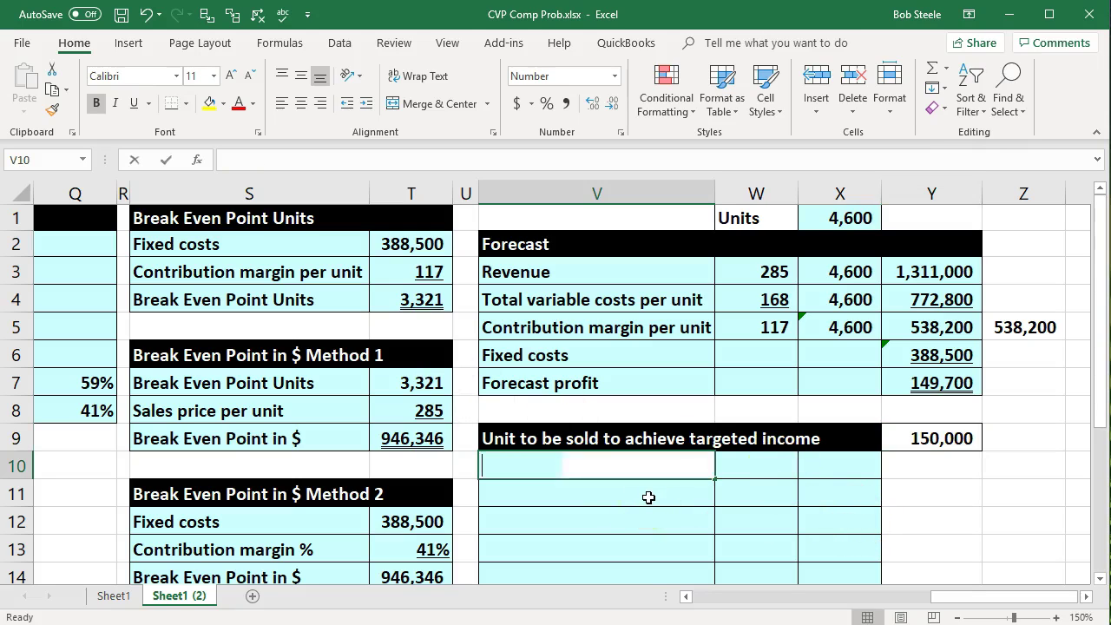
click(783, 473)
text(=)
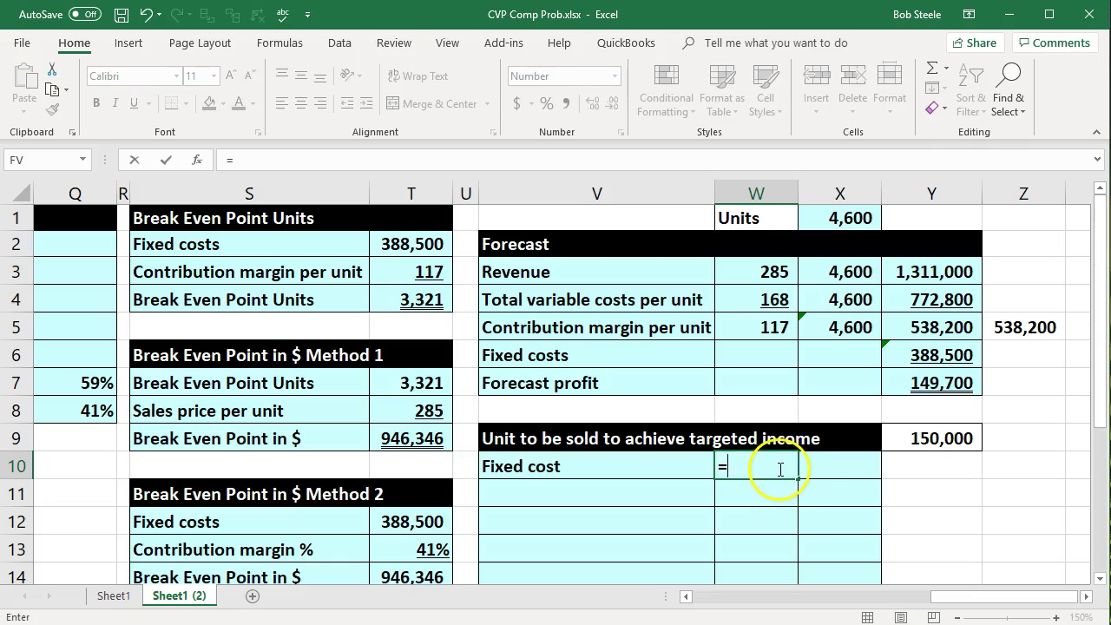
click(431, 247)
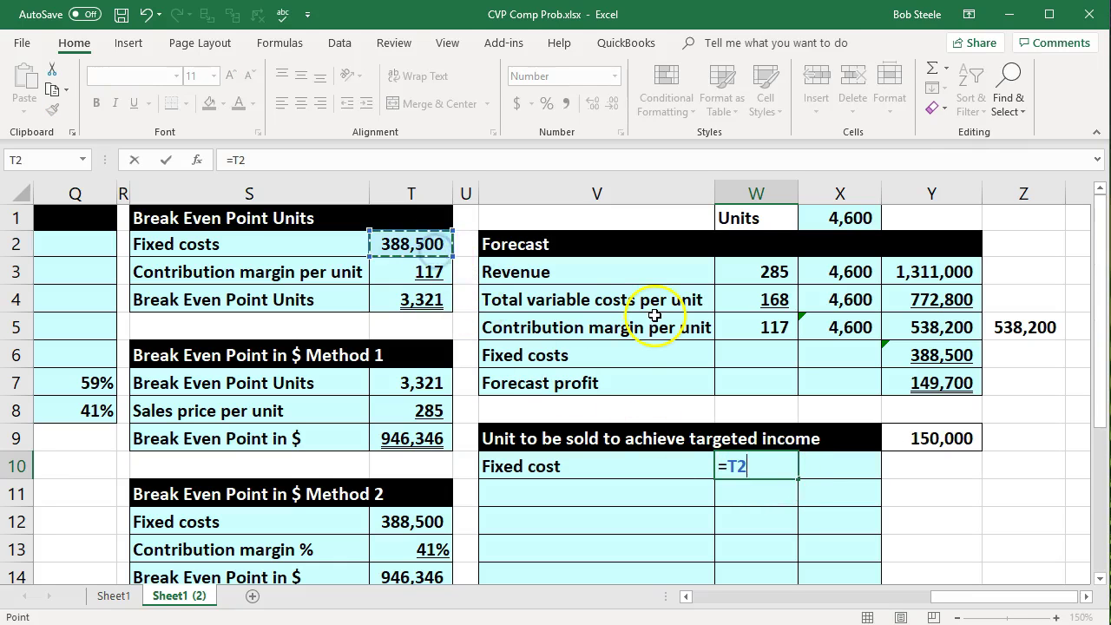
key(Return)
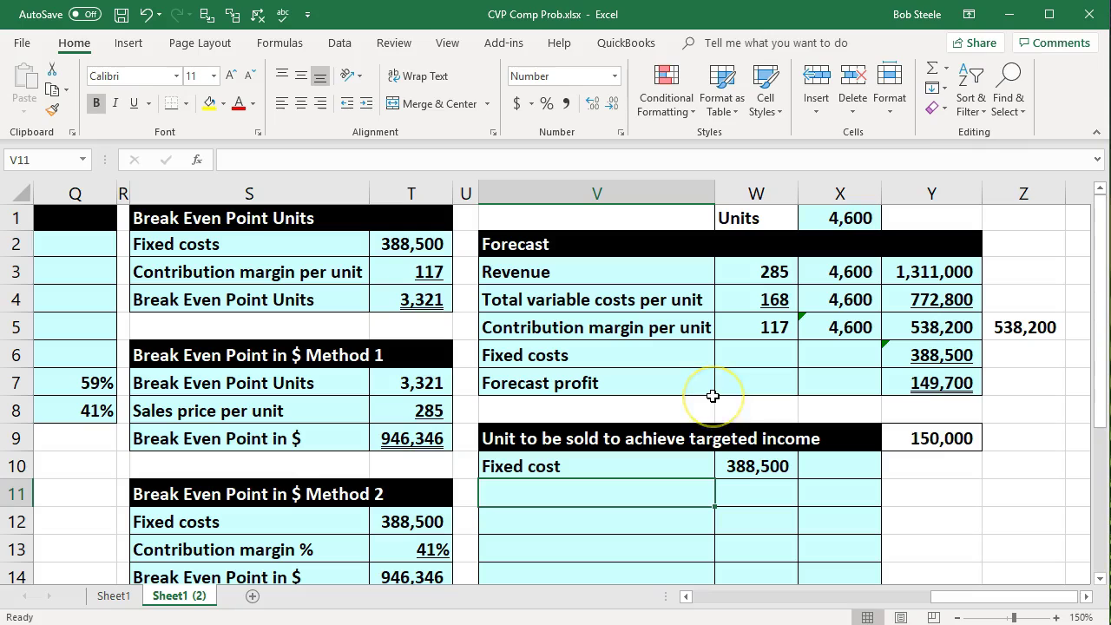
Enter the label "Targeted net income" in V11 and link W11 to the target amount with =Y9
text(Targe)
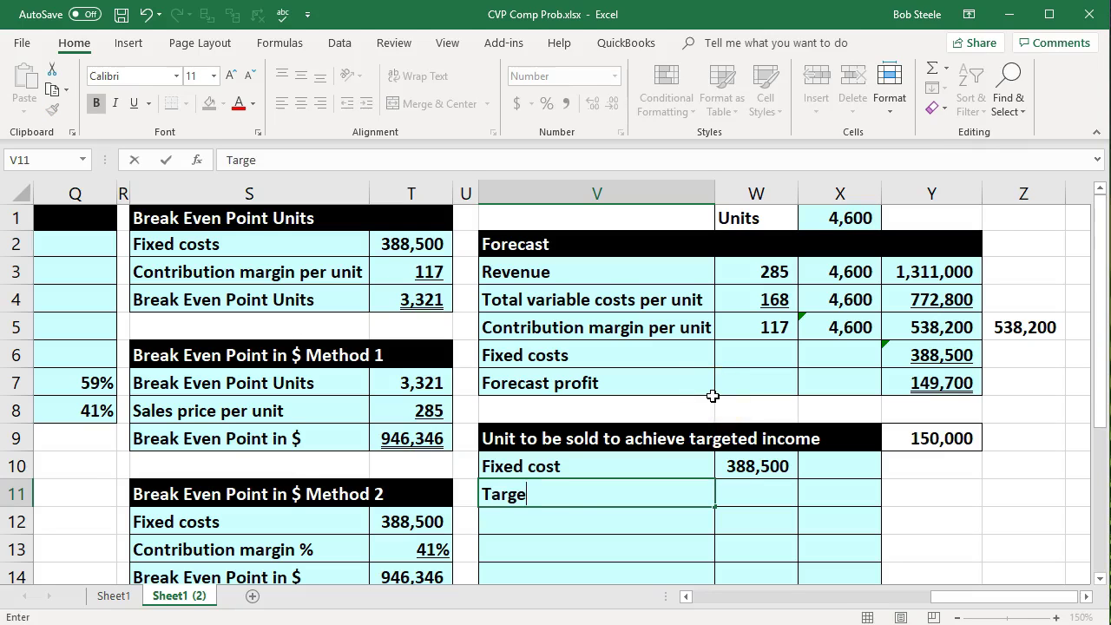
text(ted net income)
key(Tab)
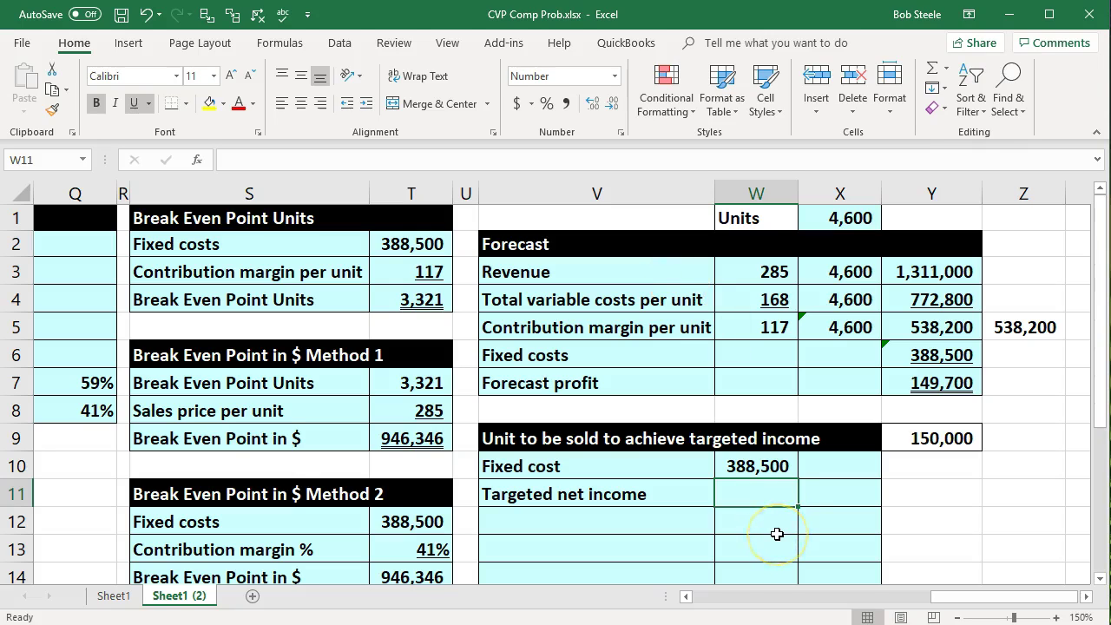
text(=)
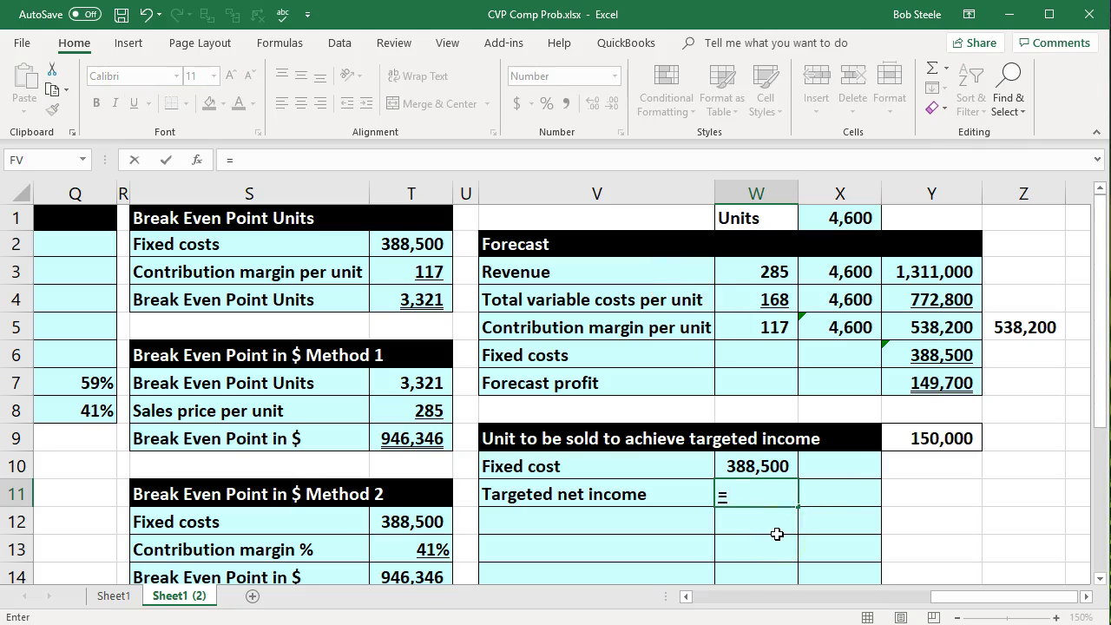
click(911, 438)
key(Return)
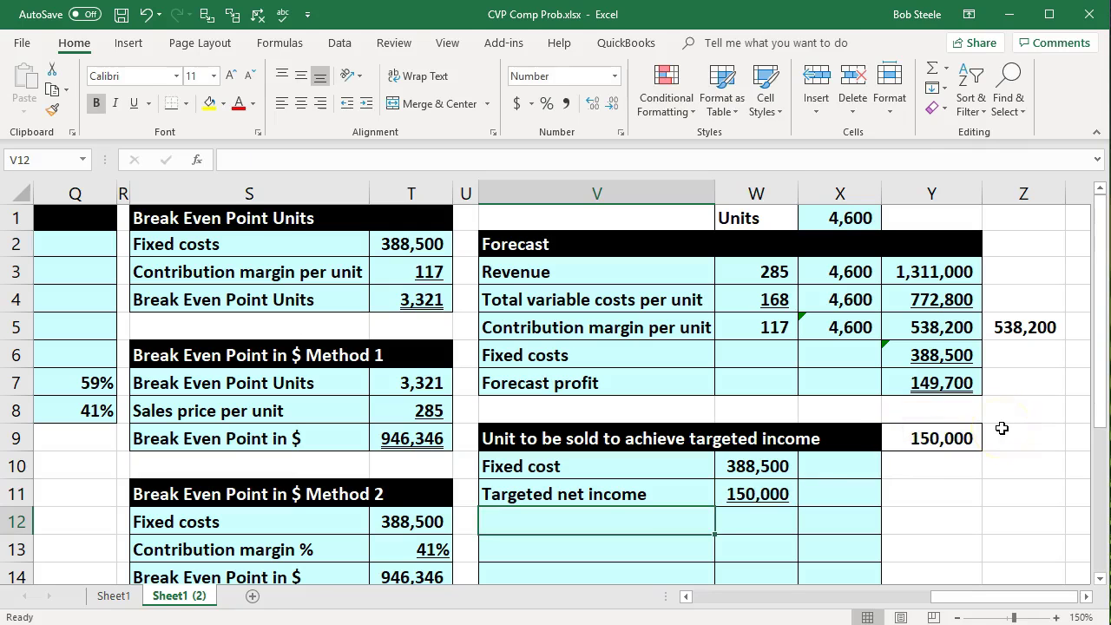
Total the fixed cost and targeted net income in X12 with a SUM of W10:W11
key(Right)
key(Right)
text(=sum()
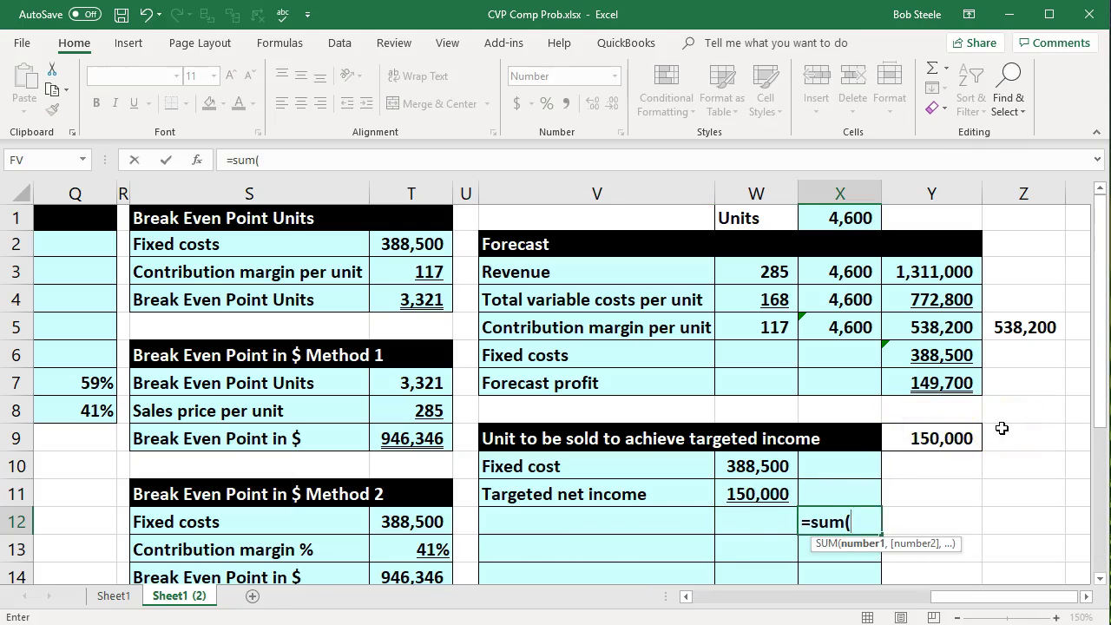
key(Up)
key(Left)
key(shift+Up)
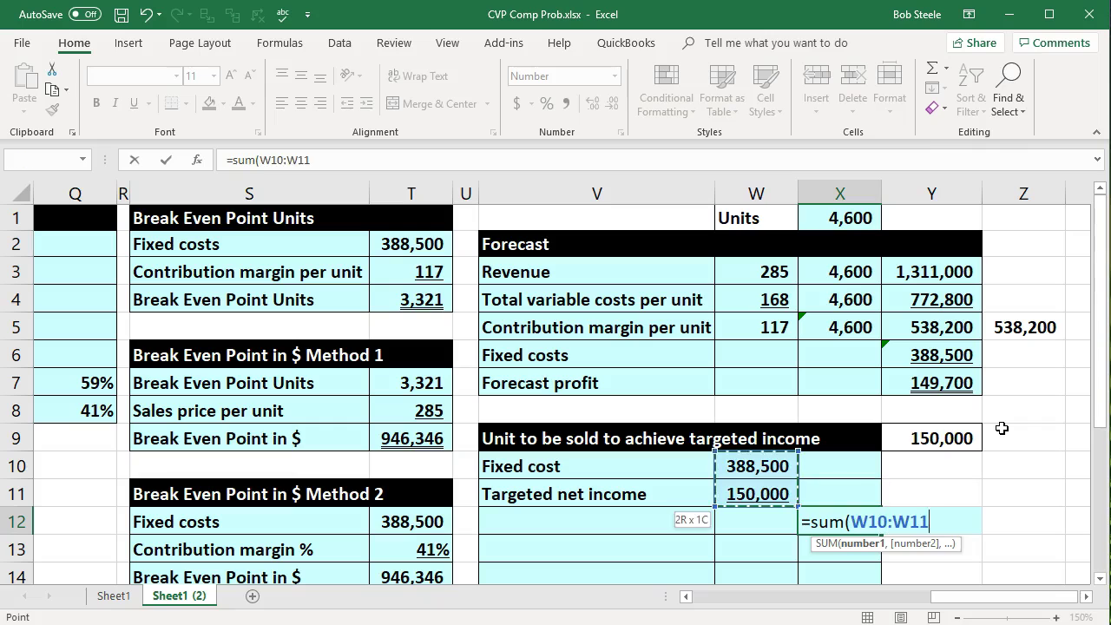
key(Return)
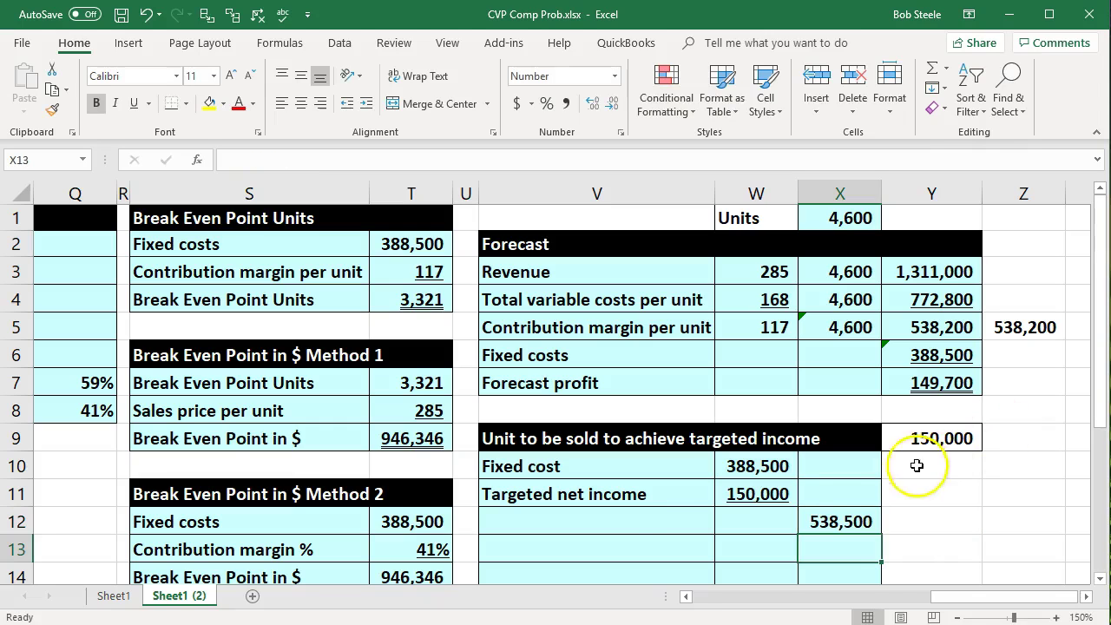
Label V12 "Forcated cost and targeted net income" and V13 "Contribution margin per unit", and link X13 to the forecast's unit margin with =W5
click(623, 522)
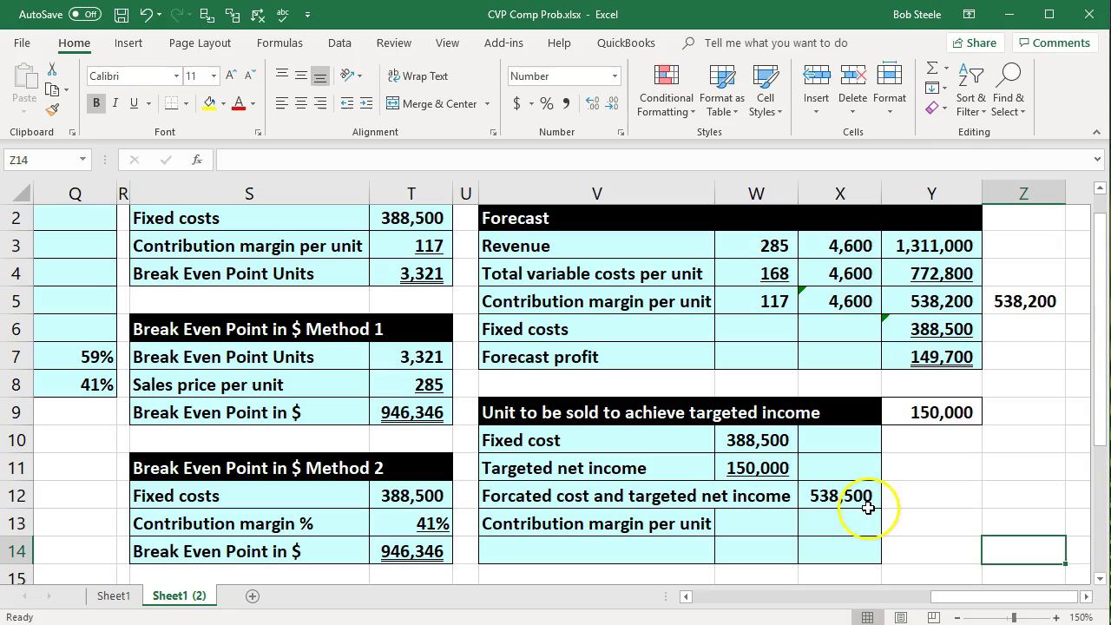
click(829, 525)
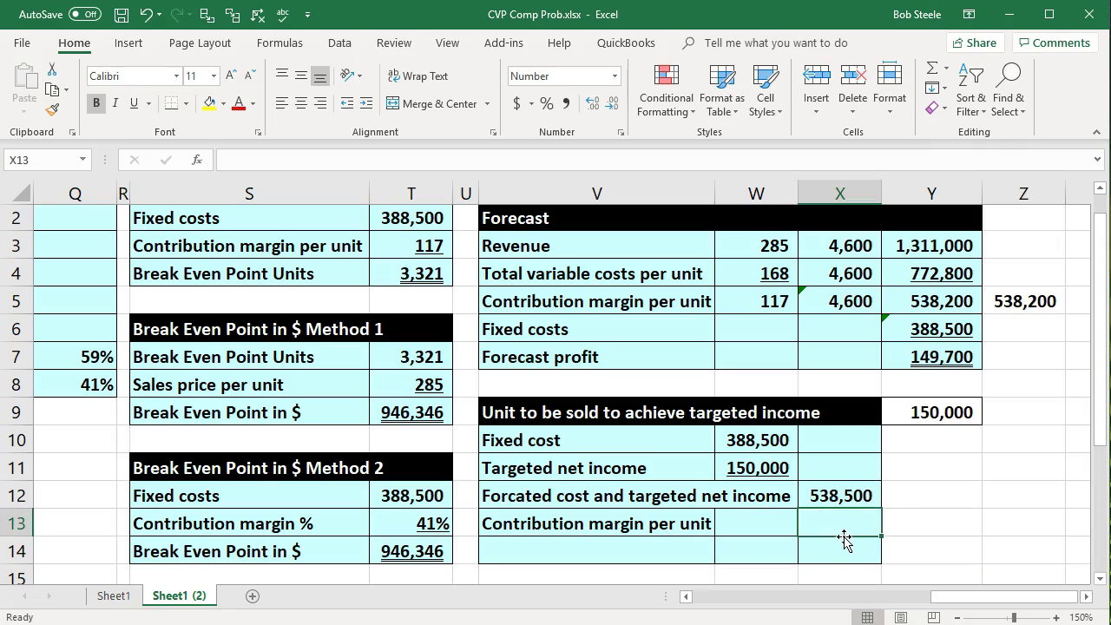
text(=)
click(768, 303)
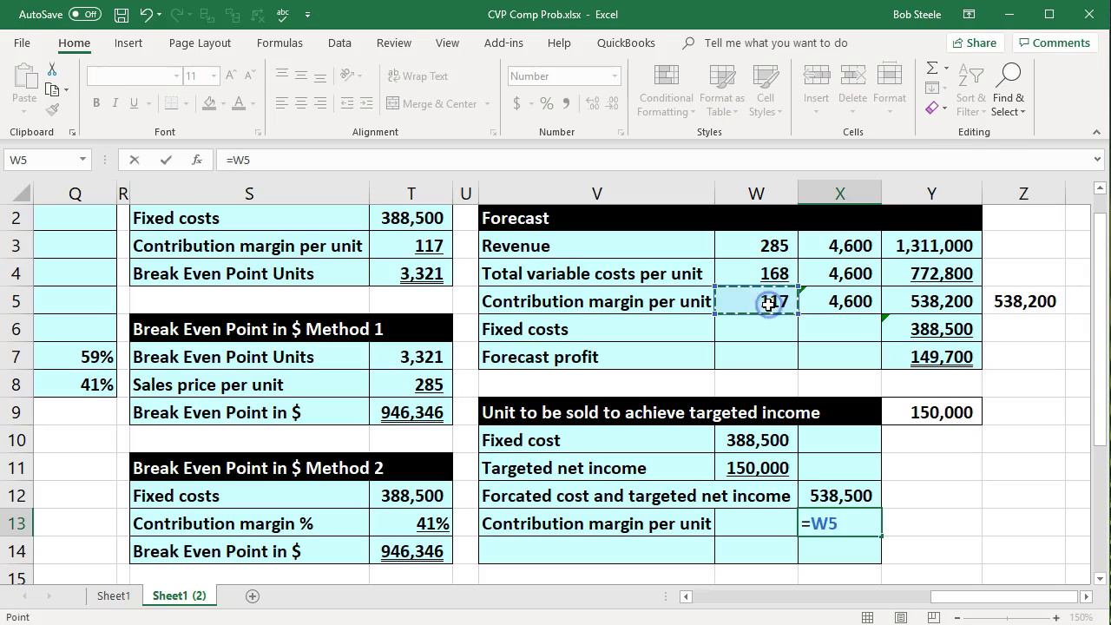
key(Return)
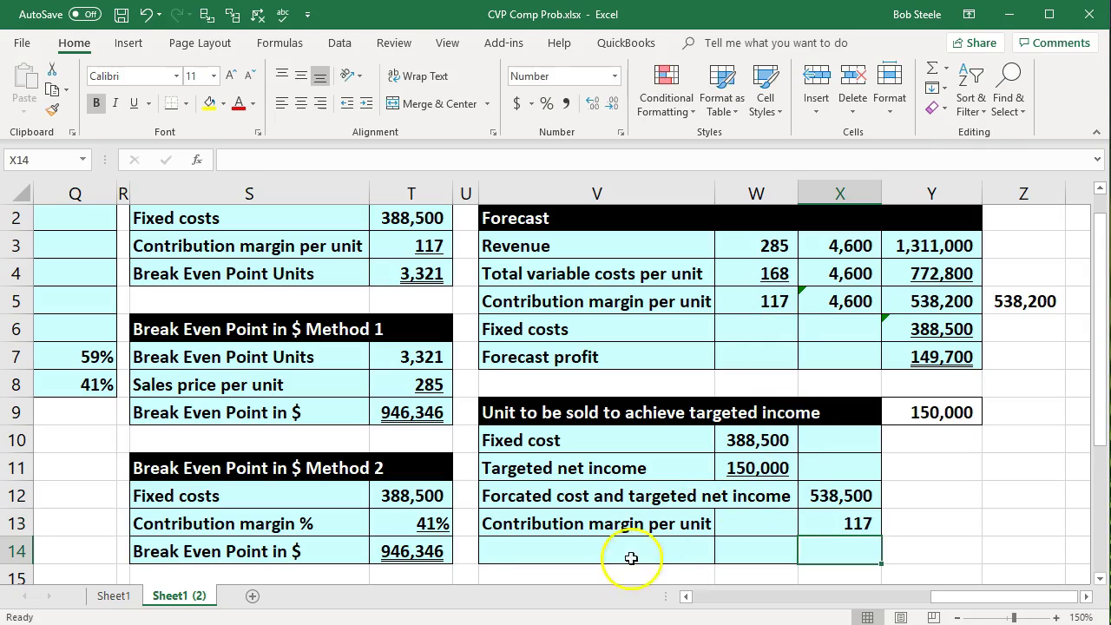
Enter the label "Units to achieve targeted net income" in V14 and calculate the units in X14 with =X12/X13
click(618, 552)
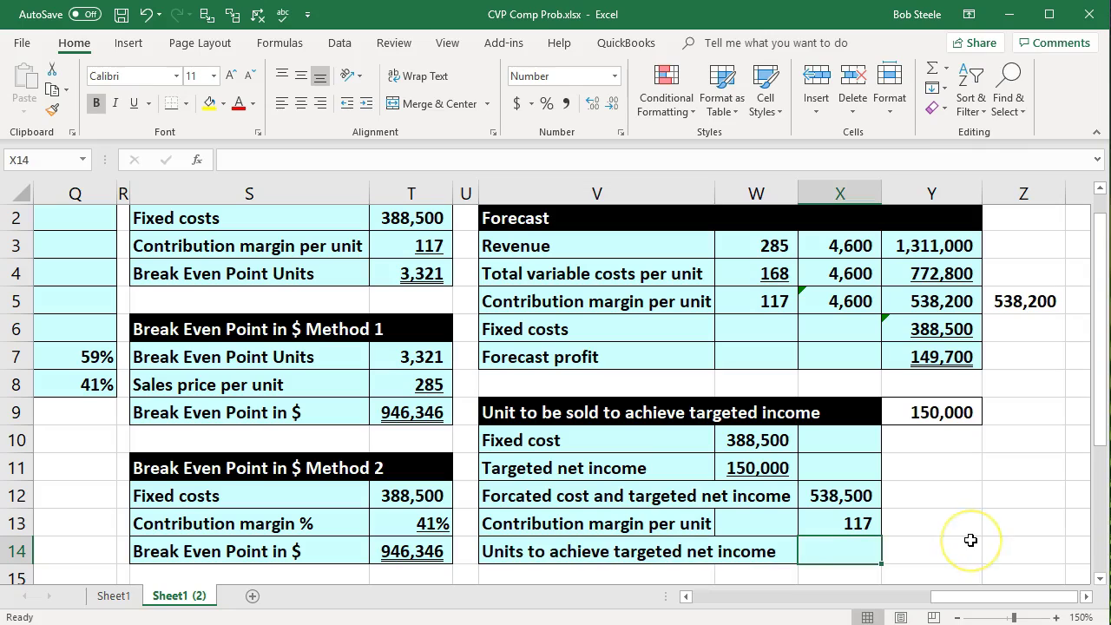
text(=)
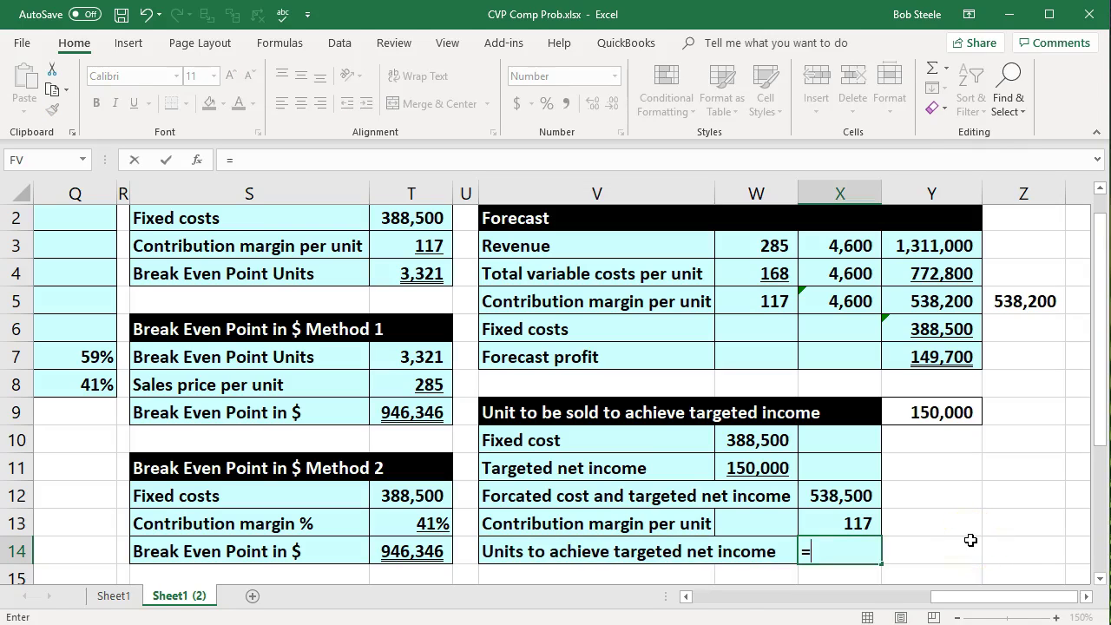
click(868, 498)
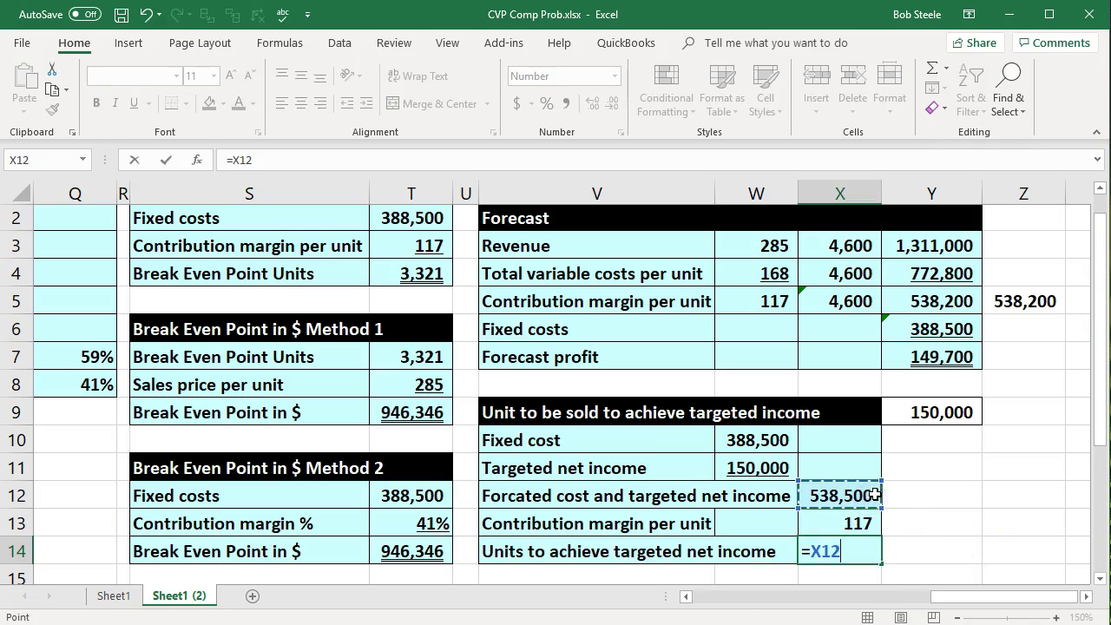
text(/)
click(855, 522)
key(Return)
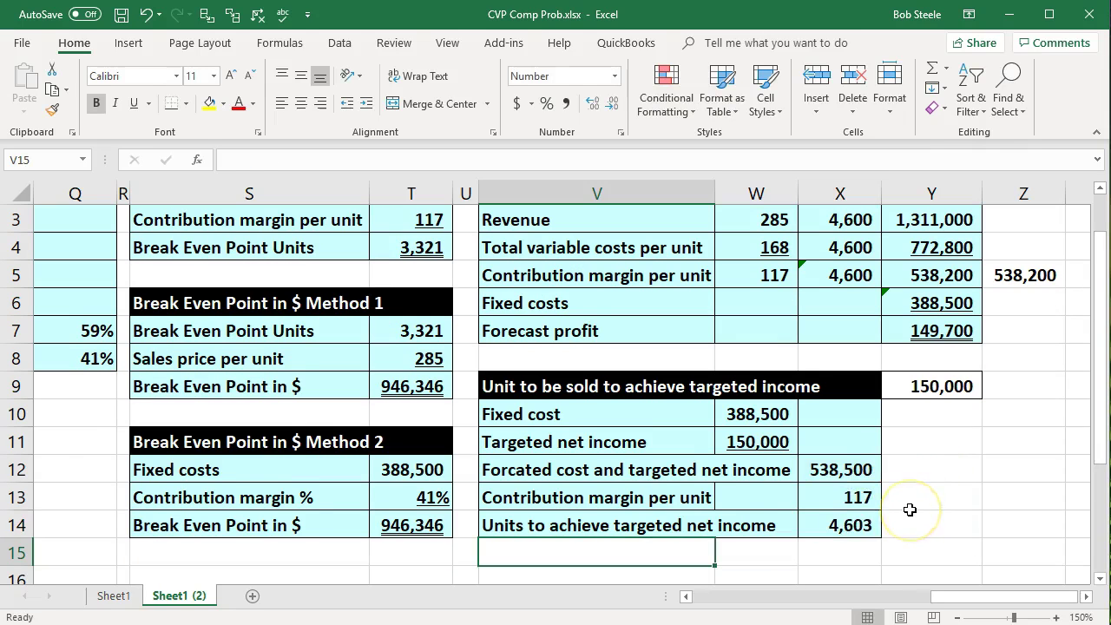
Underline the contribution margin per unit in X13 and double-underline the units result in X14
click(855, 497)
click(134, 102)
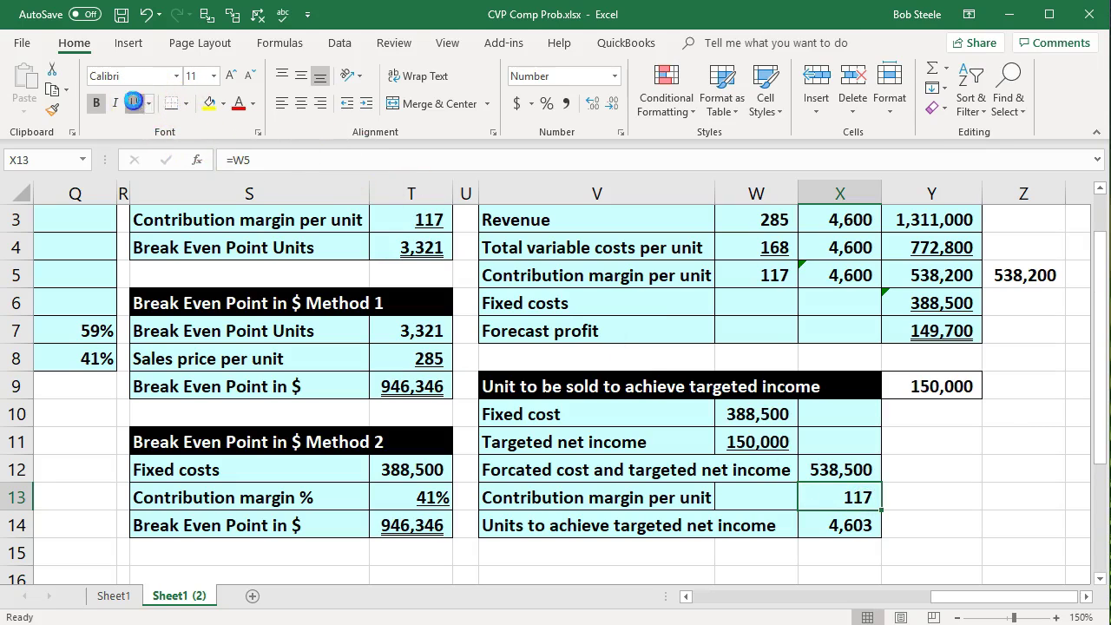
click(841, 531)
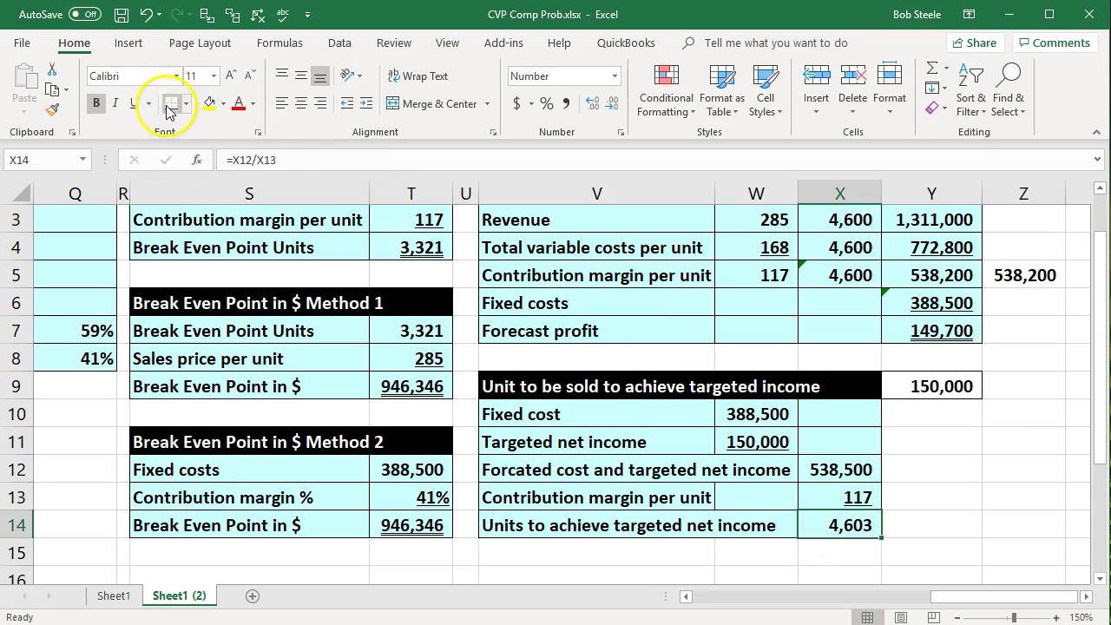
click(149, 103)
click(154, 146)
click(578, 362)
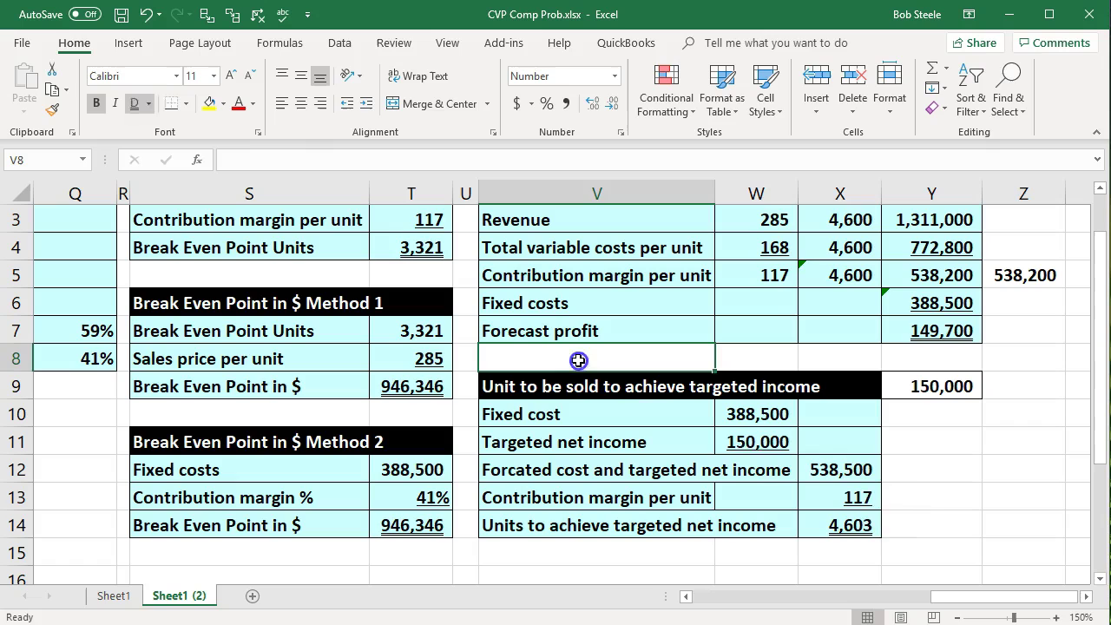
Review how the break-even units in T4 are calculated from the fixed costs and contribution margin per unit
click(904, 522)
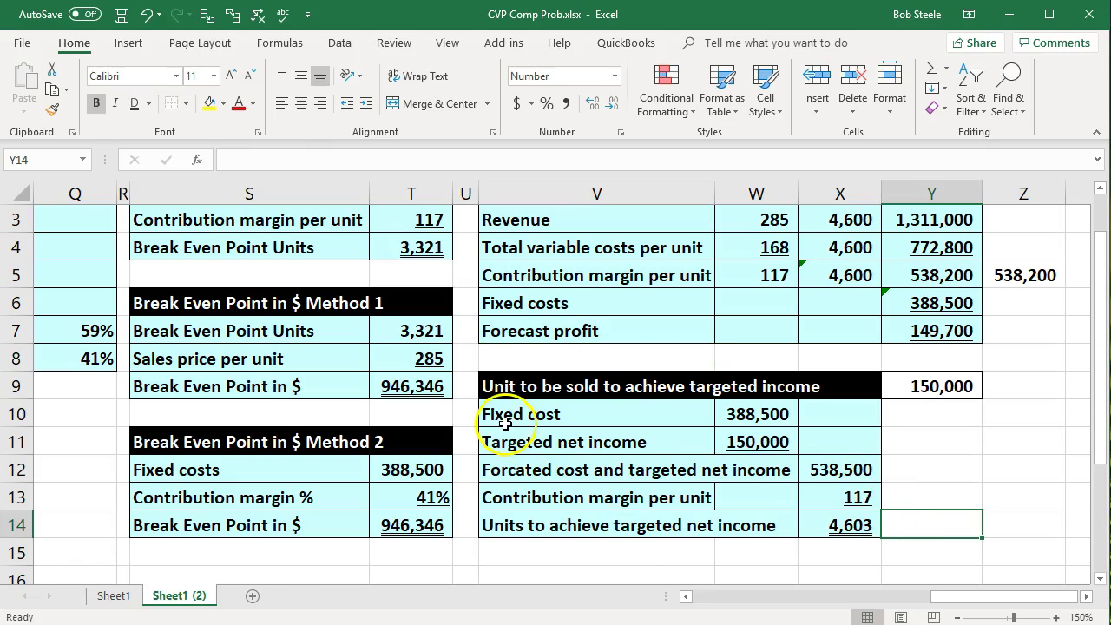
scroll(499, 414, up, 1)
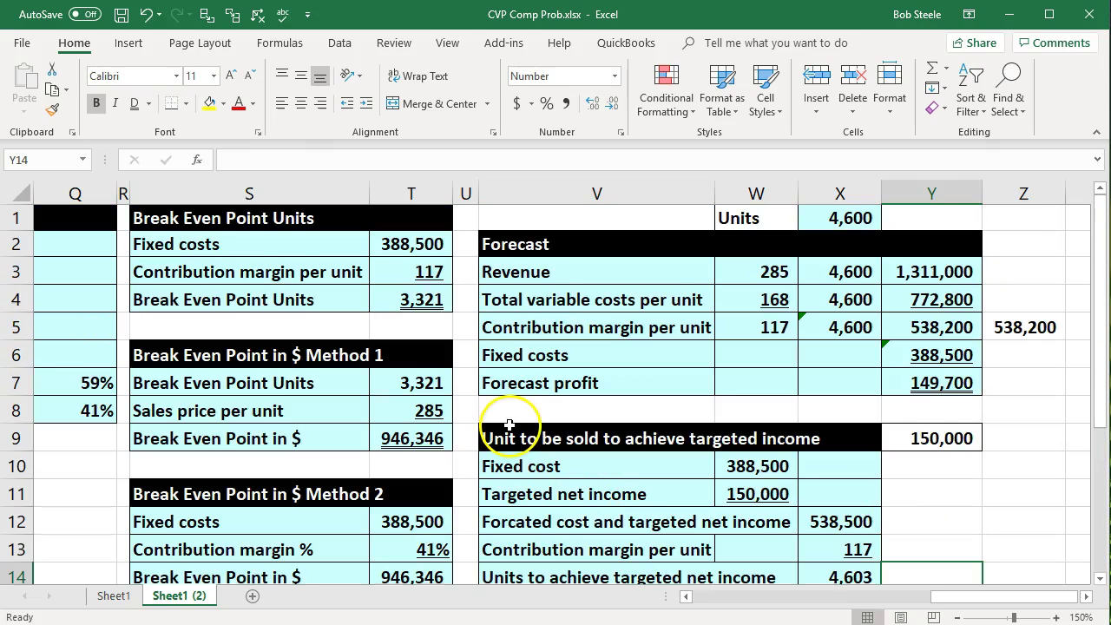
click(437, 244)
click(425, 271)
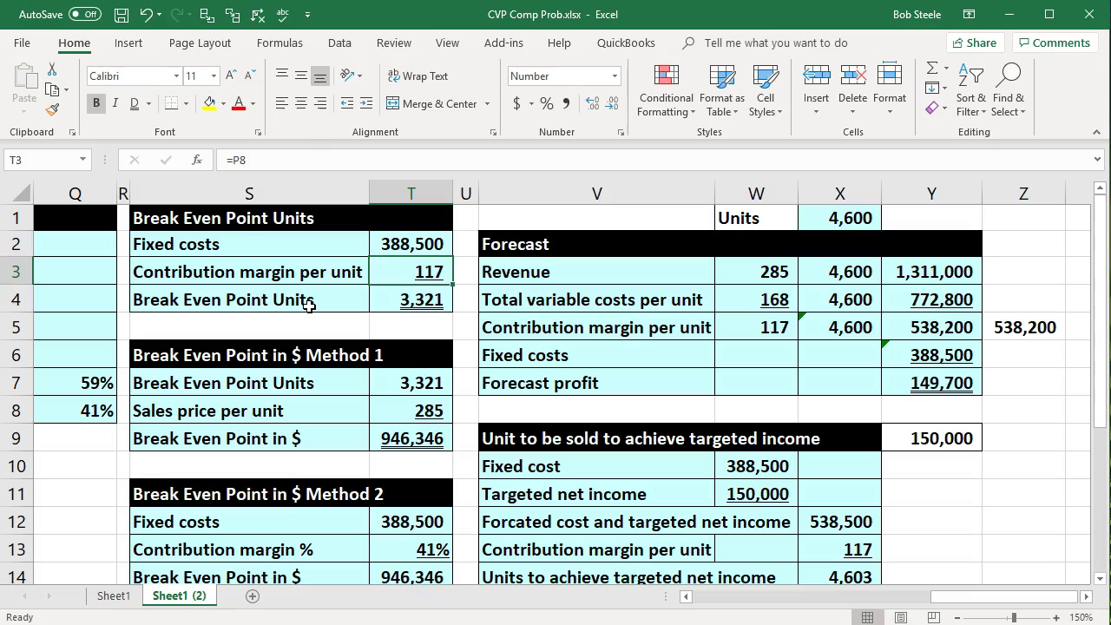
click(375, 293)
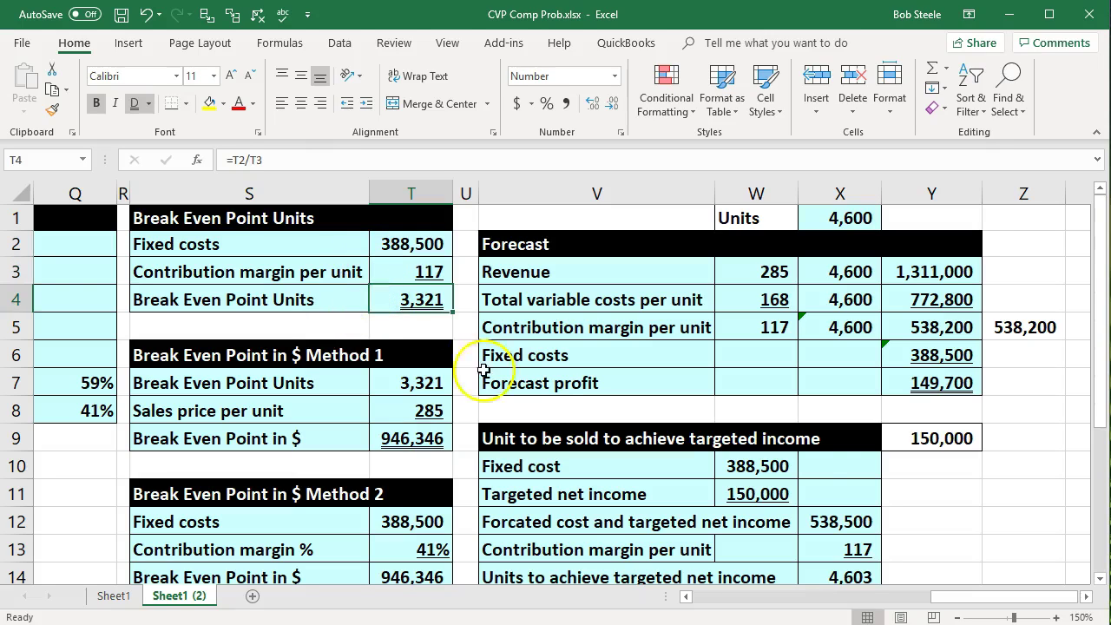
Examine the targeted income calculation from Y9 through X14 and compare it with the two break-even in dollars tables
scroll(811, 456, down, 1)
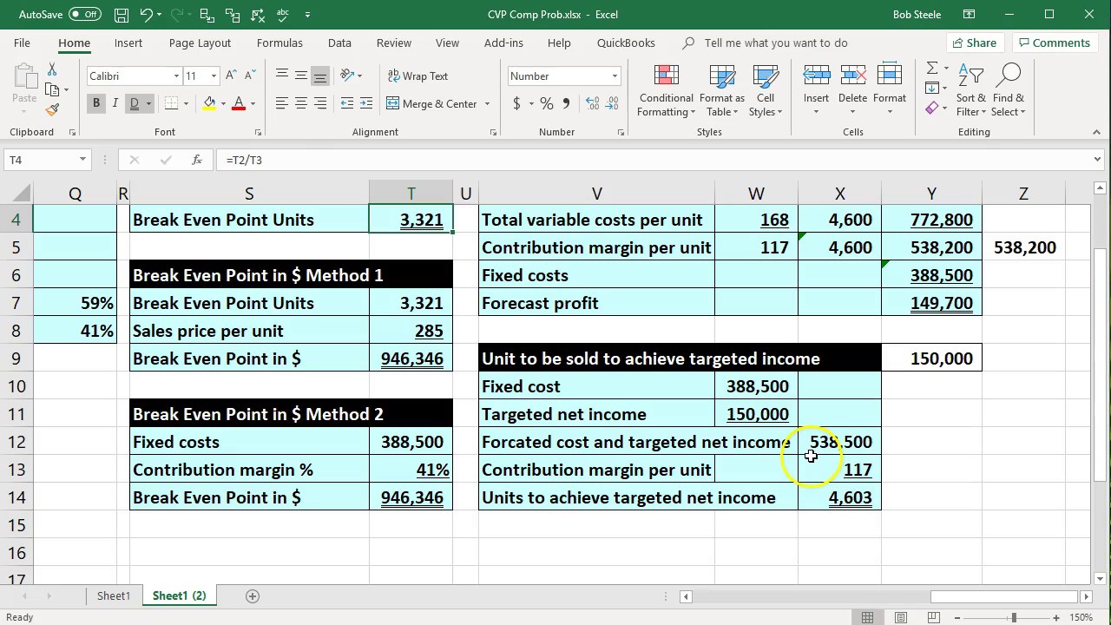
click(920, 364)
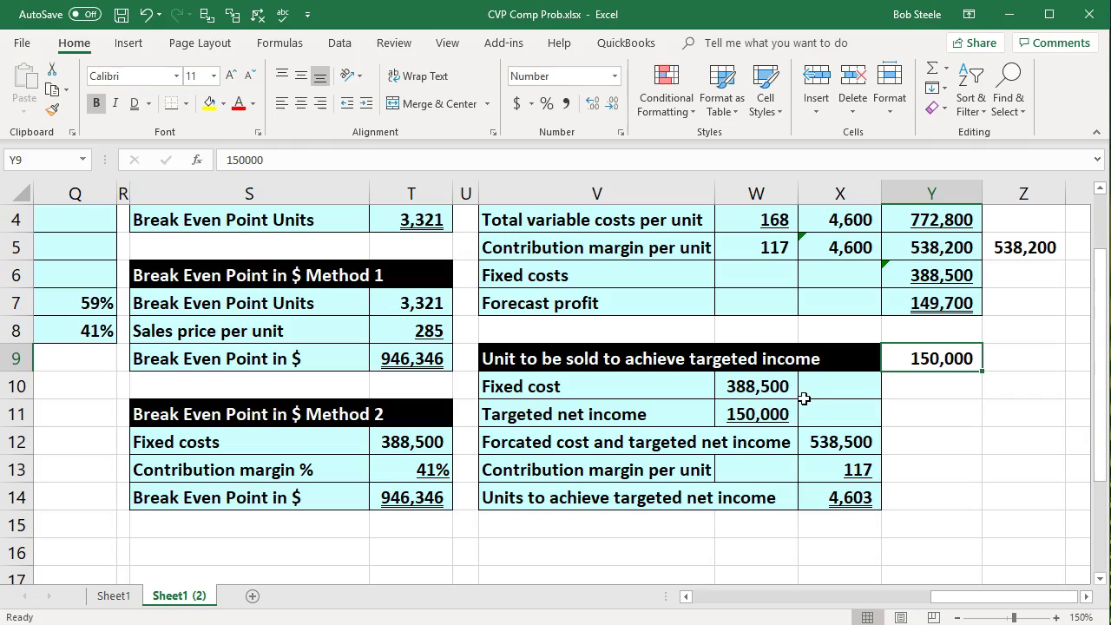
click(783, 389)
click(785, 410)
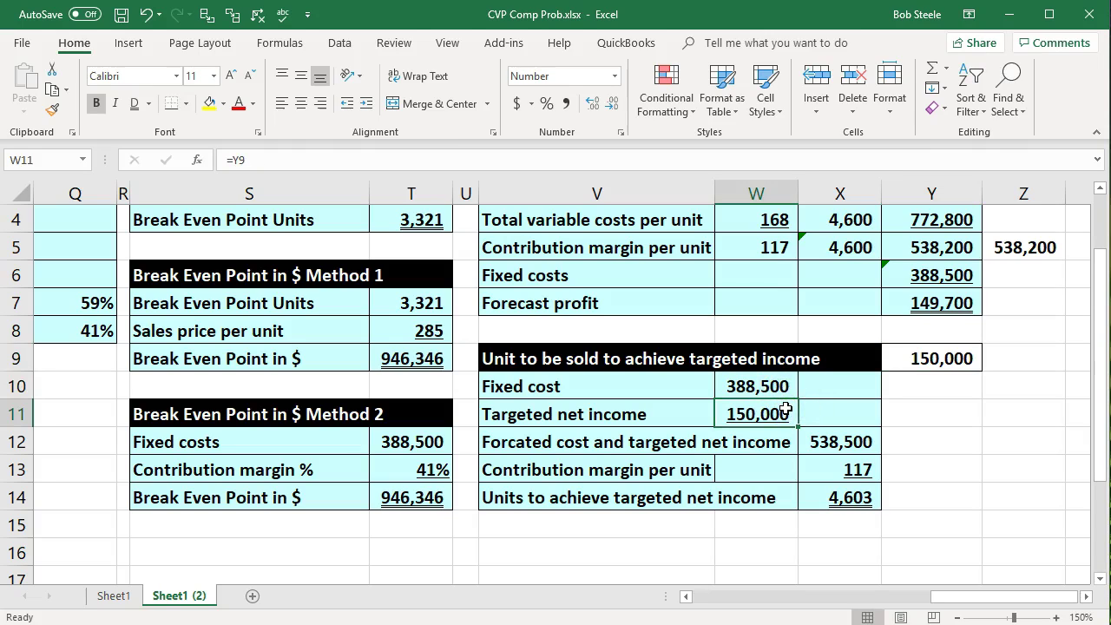
click(834, 439)
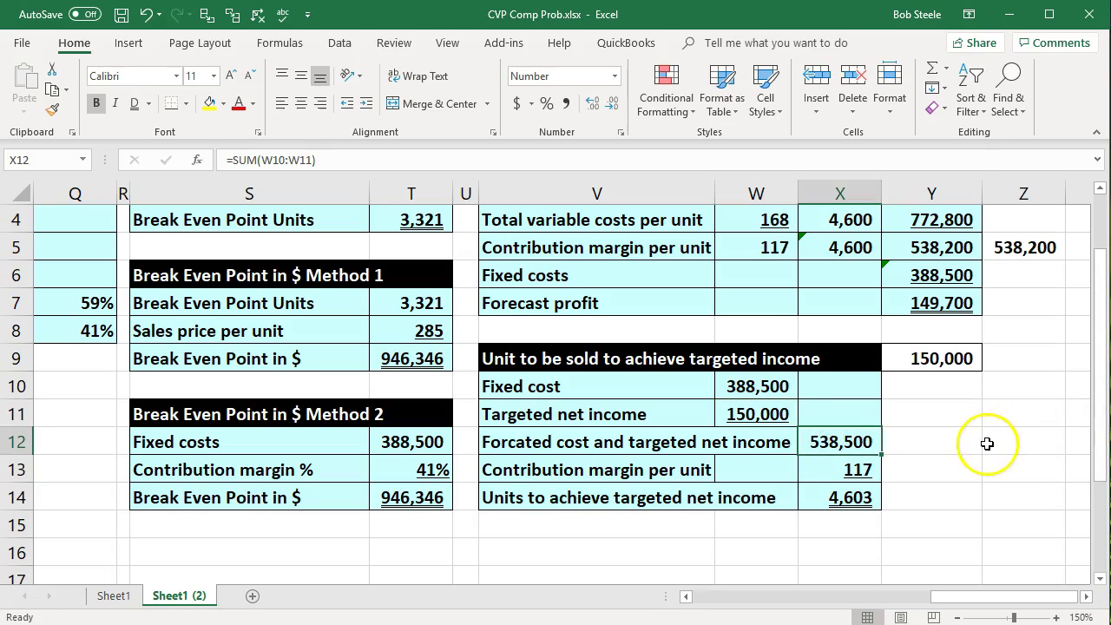
click(859, 469)
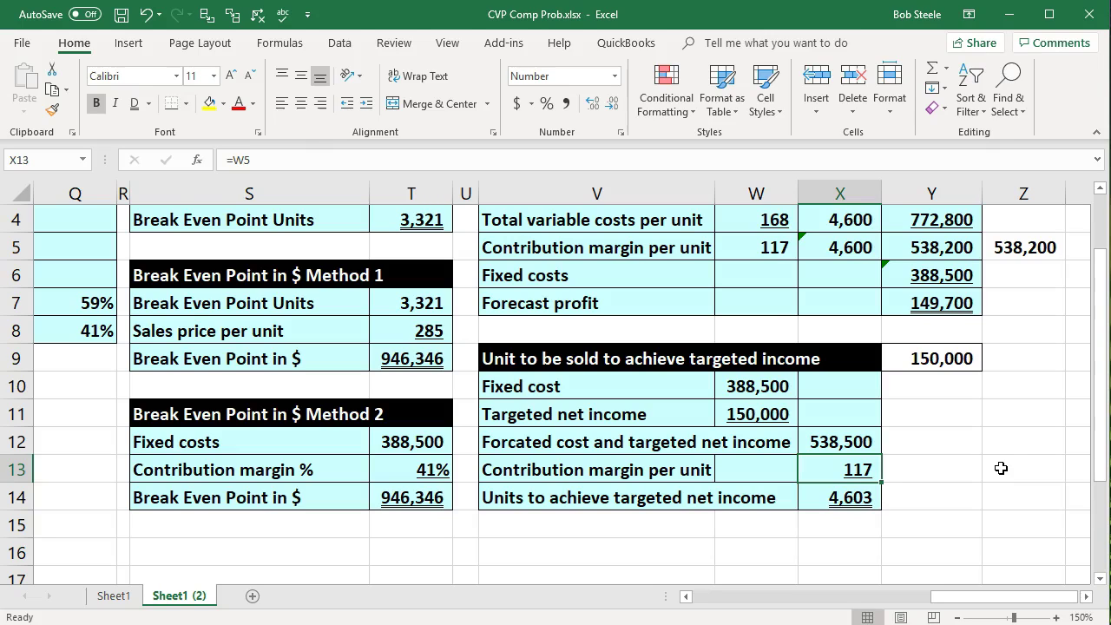
click(871, 503)
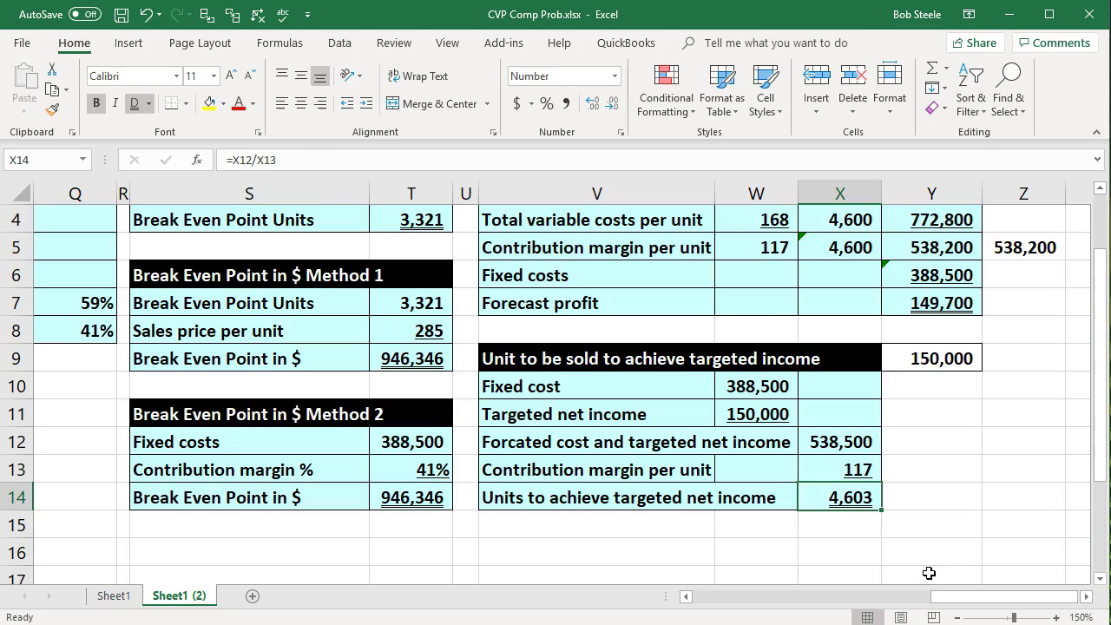
drag(243, 273, 384, 356)
drag(186, 408, 406, 493)
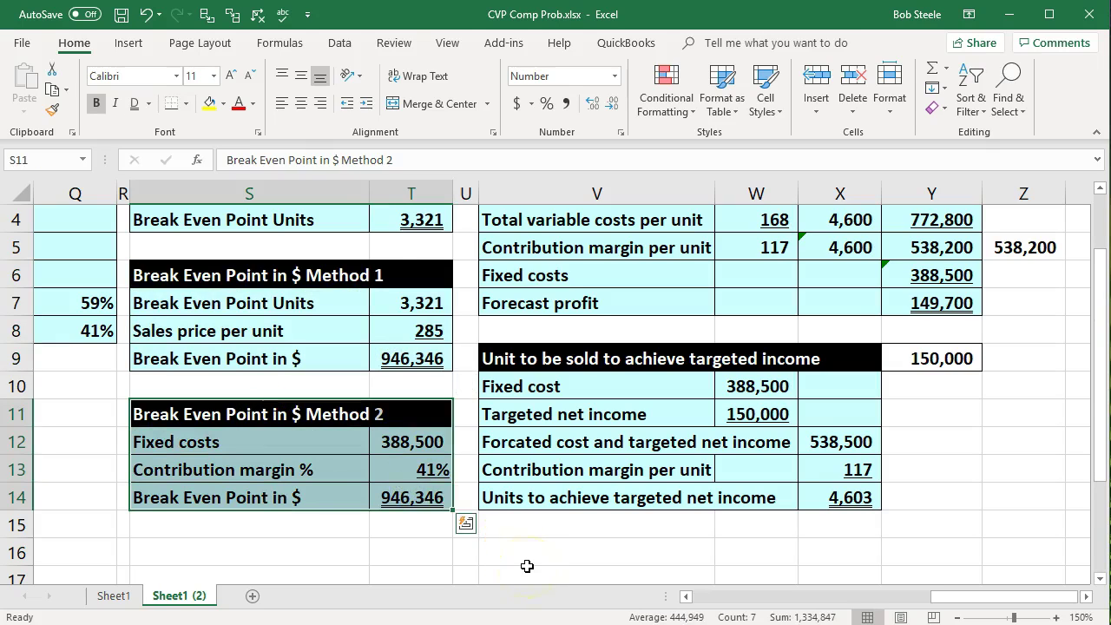
click(933, 520)
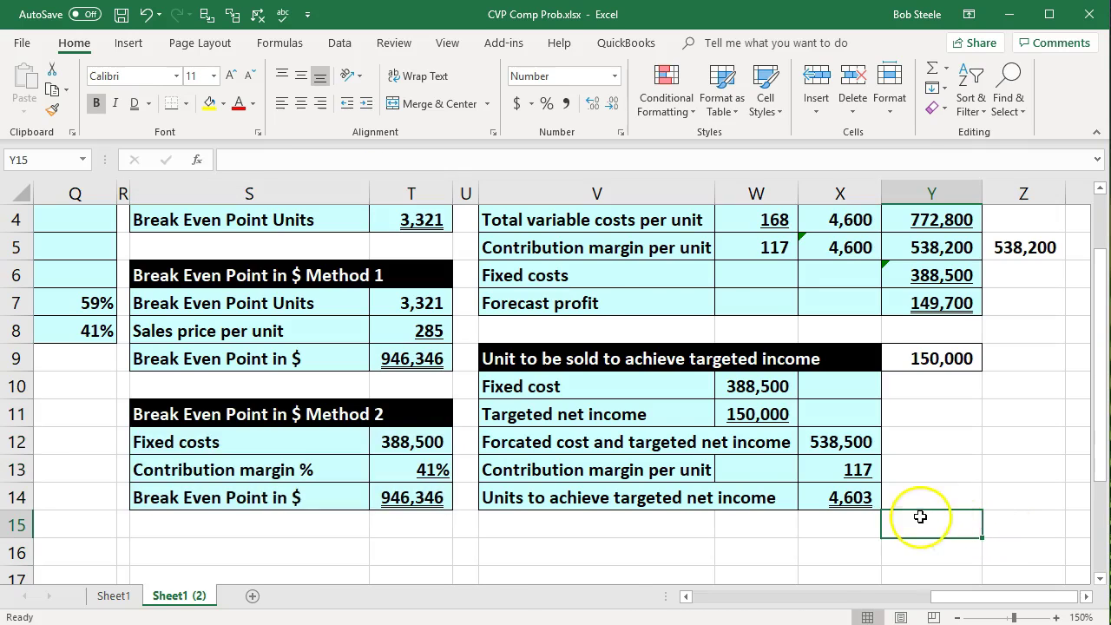
Link the forecast's units in X1 to the calculated target units with =X14
scroll(920, 449, up, 1)
click(839, 218)
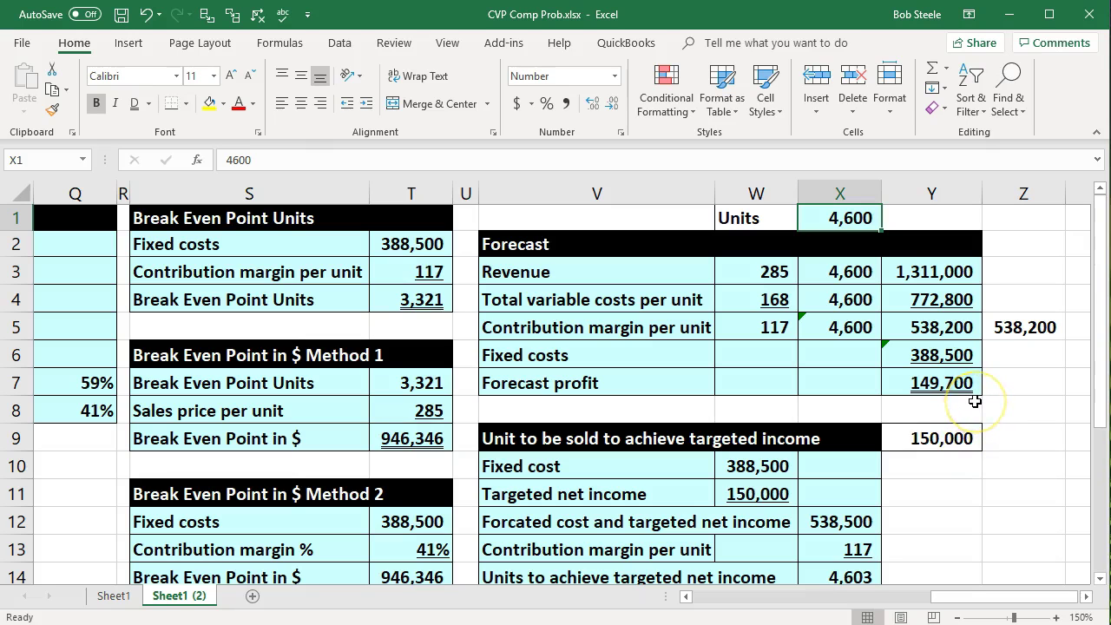
text(=)
scroll(975, 417, down, 1)
click(873, 501)
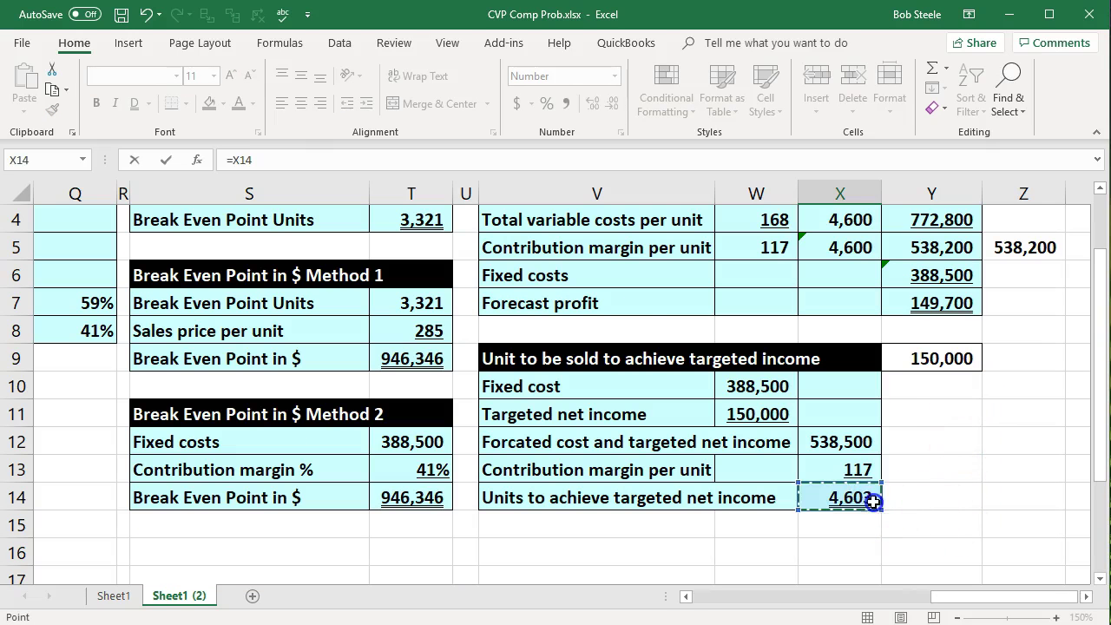
key(Return)
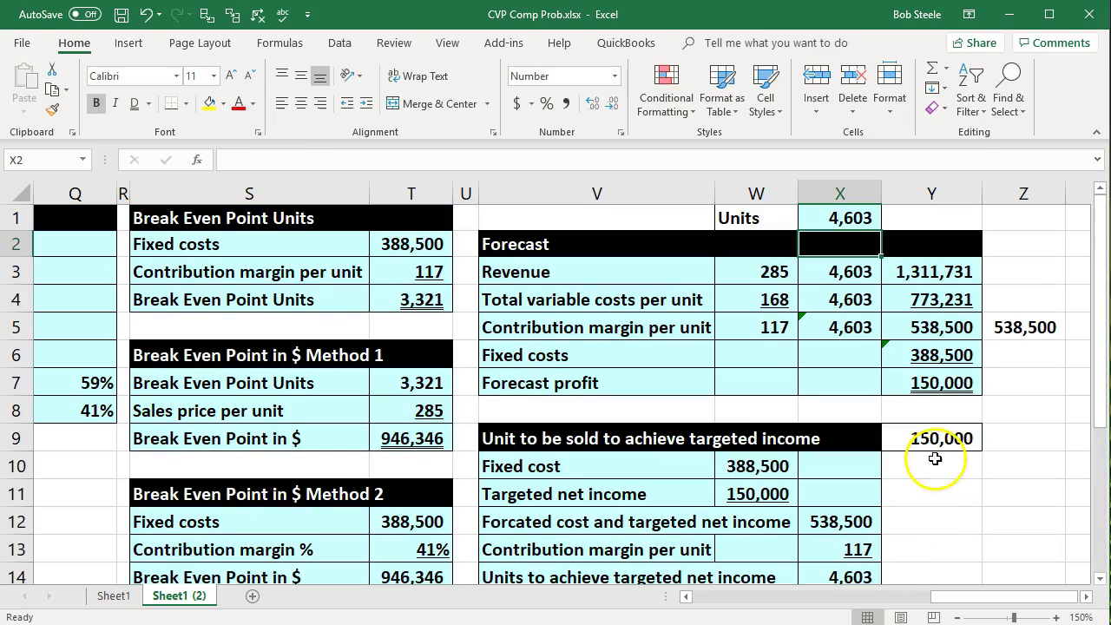
Check the forecast profit in Y7 against the targeted income, along with the units in X1 and the revenue in Y3
click(1026, 236)
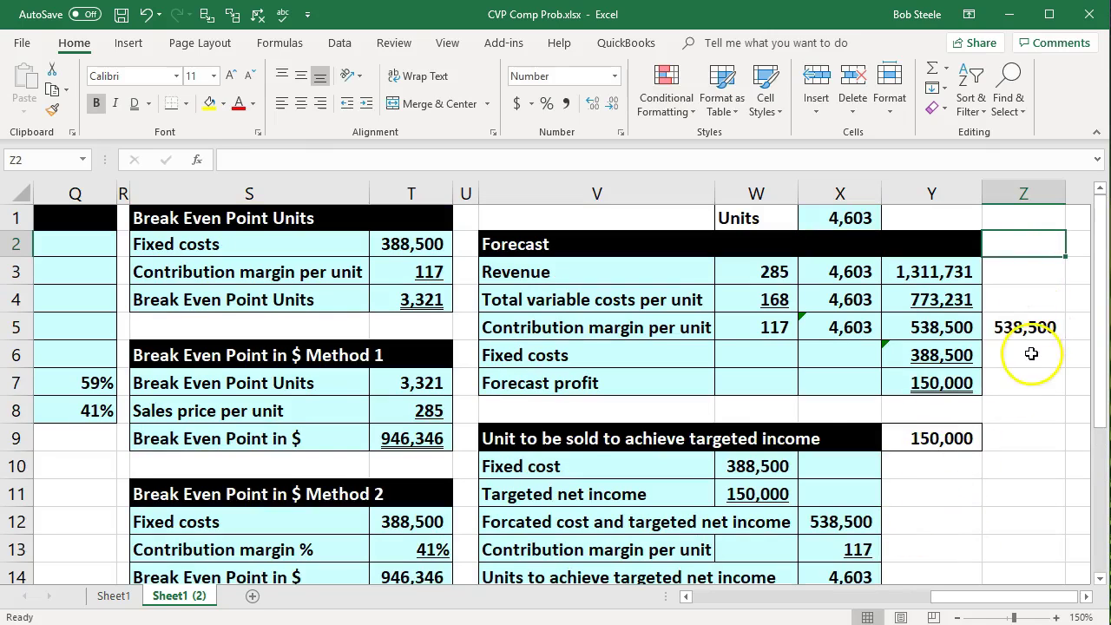
click(974, 384)
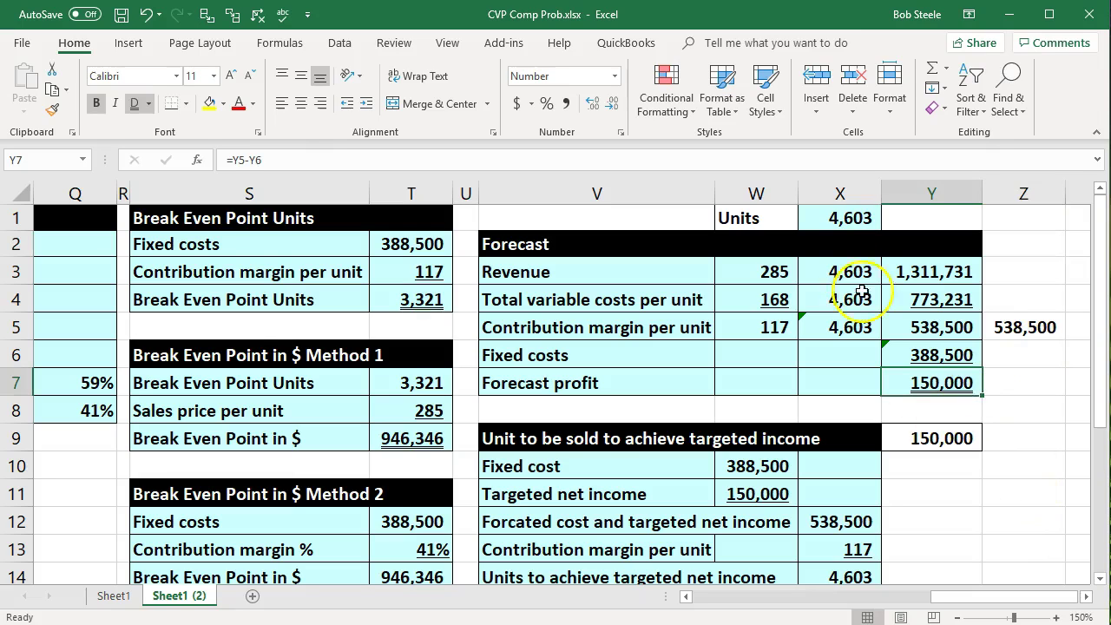
click(851, 217)
click(965, 378)
click(938, 272)
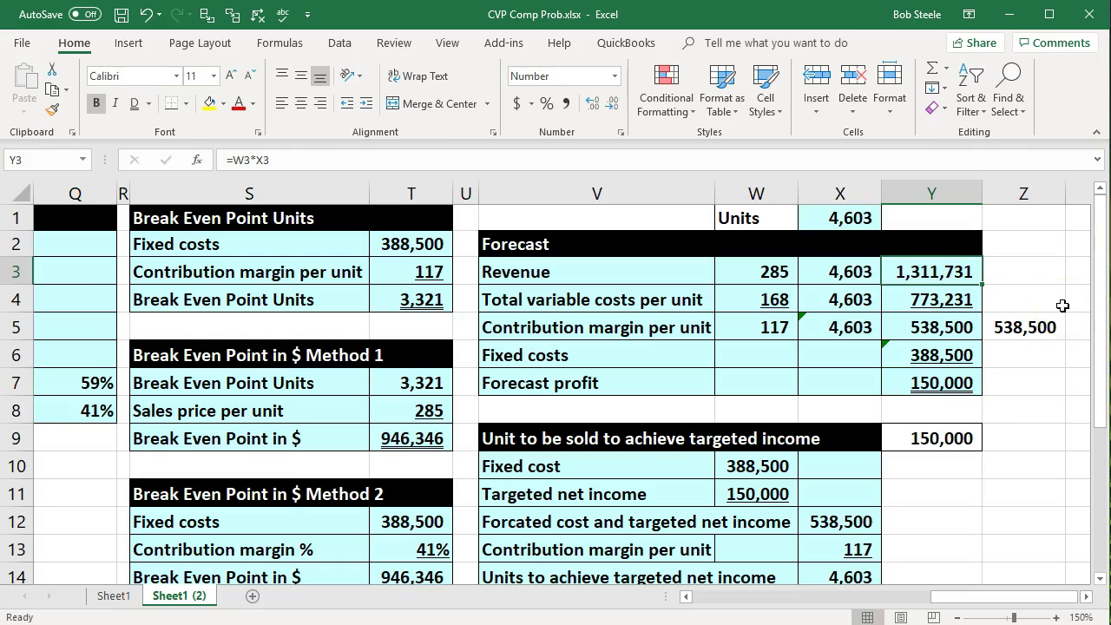